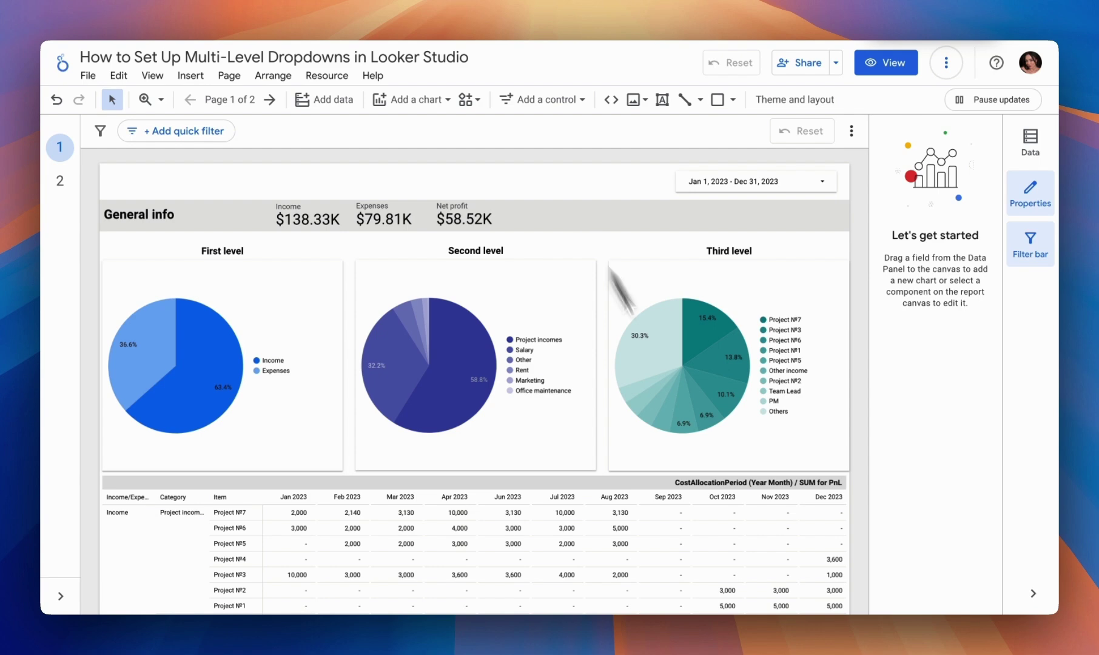
Add a drop-down list control near the top of the report, above the General info bar.
scroll(633, 364, "down", 1)
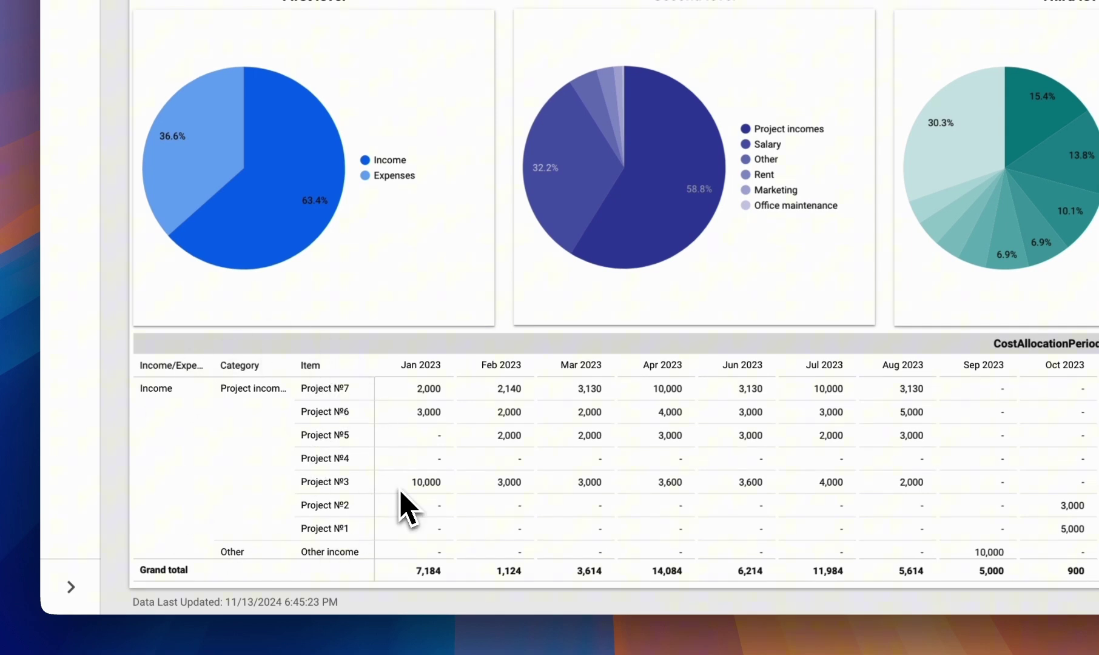
scroll(400, 508, "down", 3)
scroll(400, 507, "up", 3)
scroll(194, 495, "down", 3)
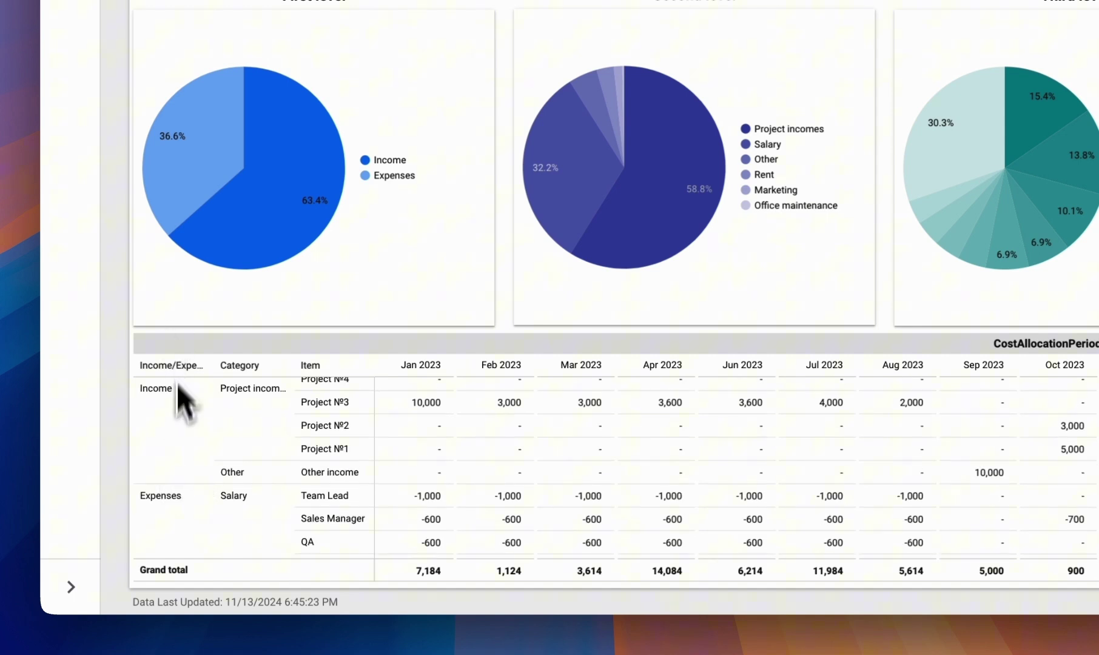
scroll(185, 510, "down", 1)
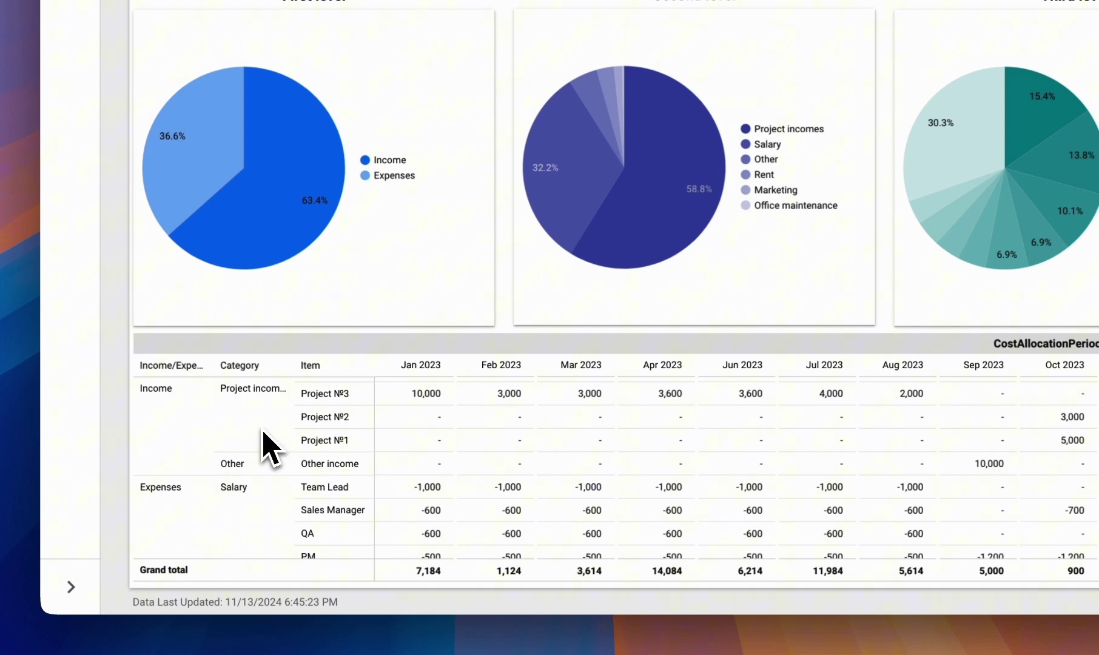
scroll(347, 446, "up", 4)
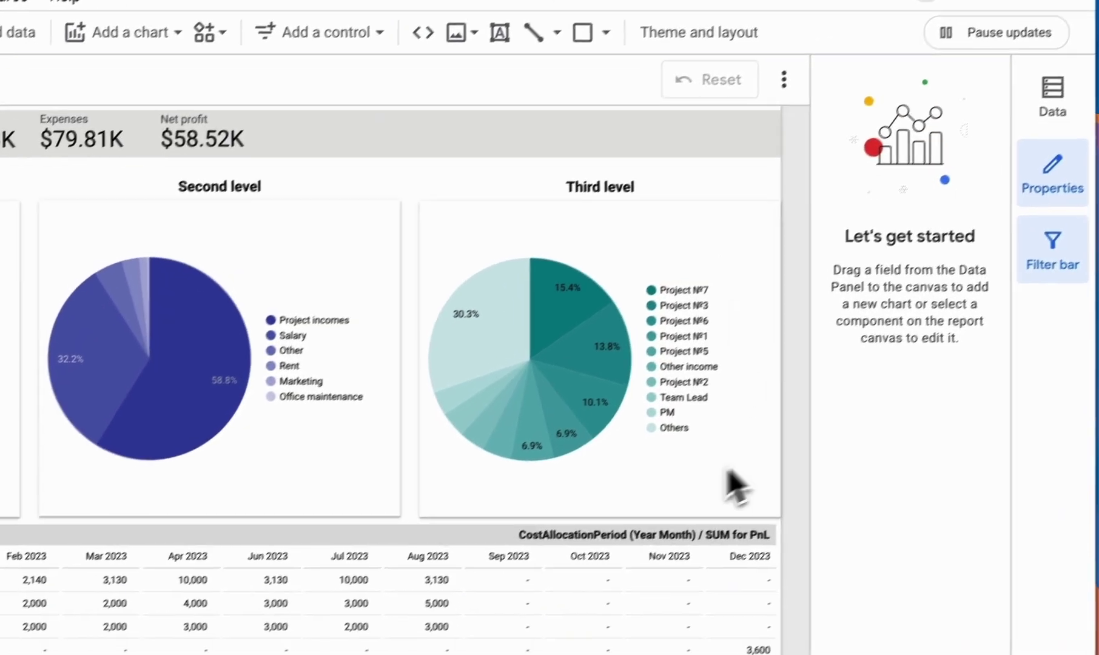
scroll(612, 230, "up", 1)
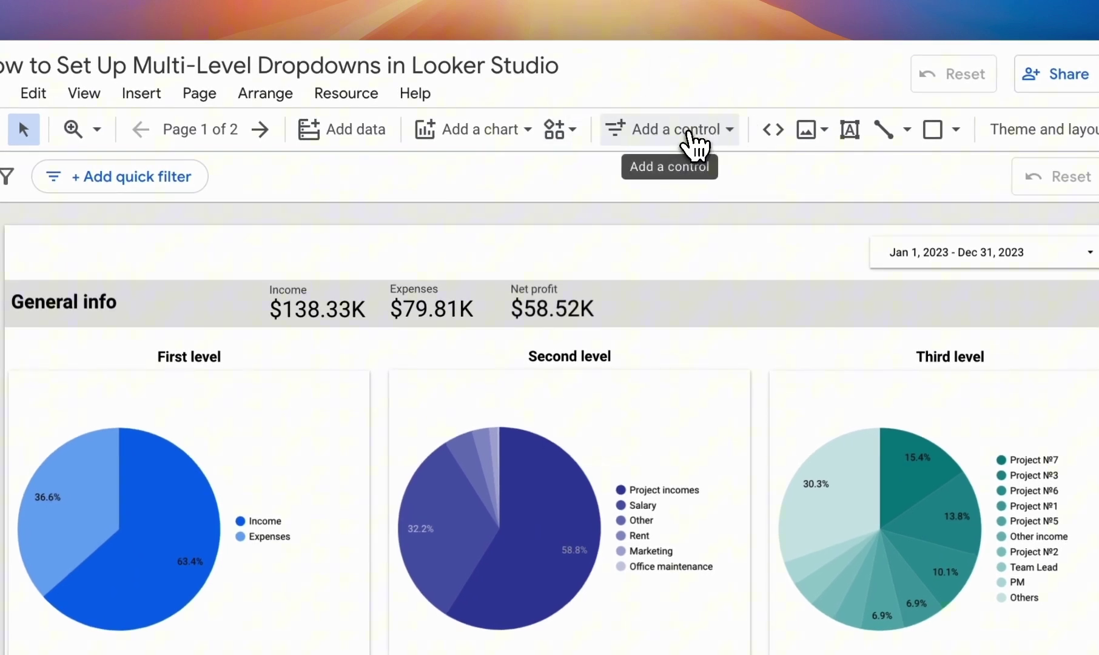
left_click(694, 142)
left_click(707, 182)
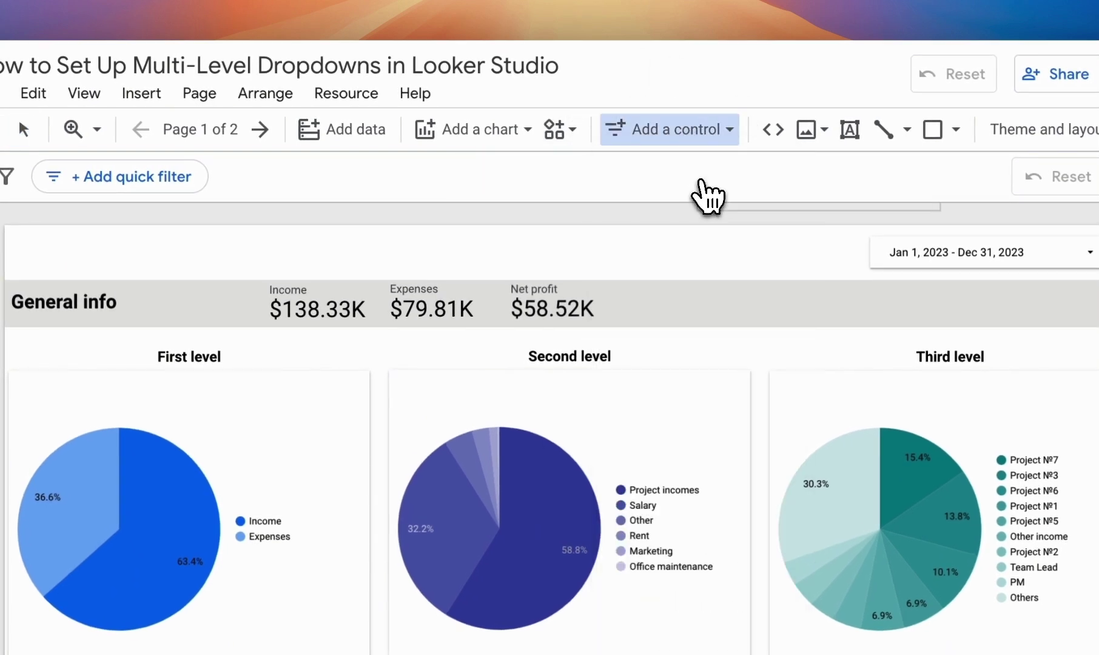
left_click(180, 226)
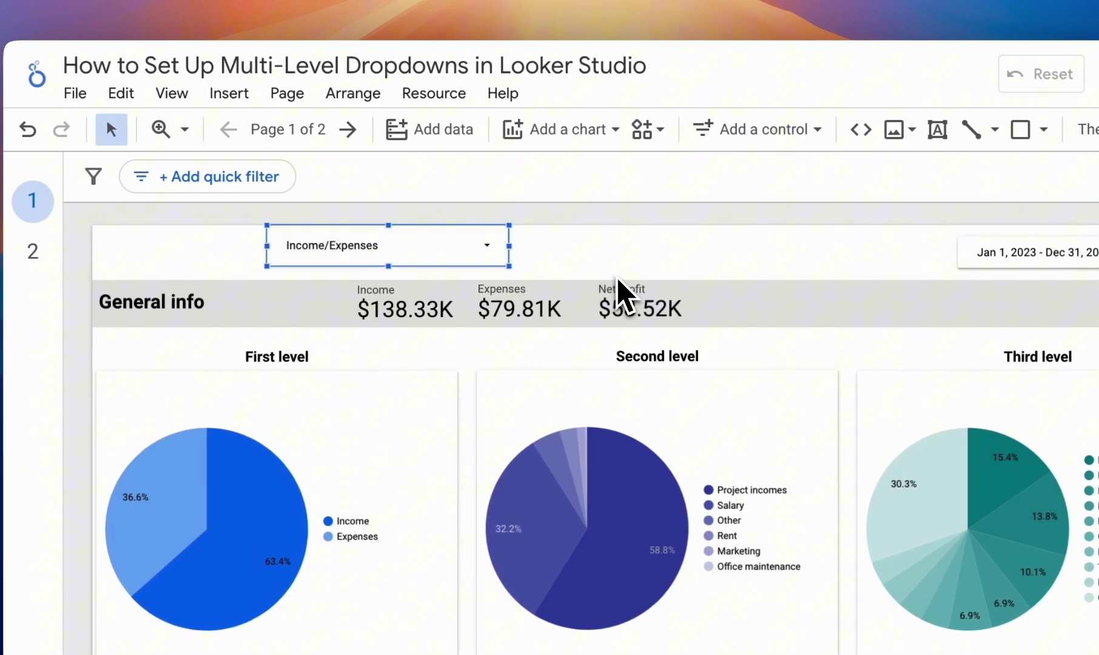
Keep Income/Expenses as the control field and remove the control's Income metric.
left_click(466, 251)
left_click(540, 281)
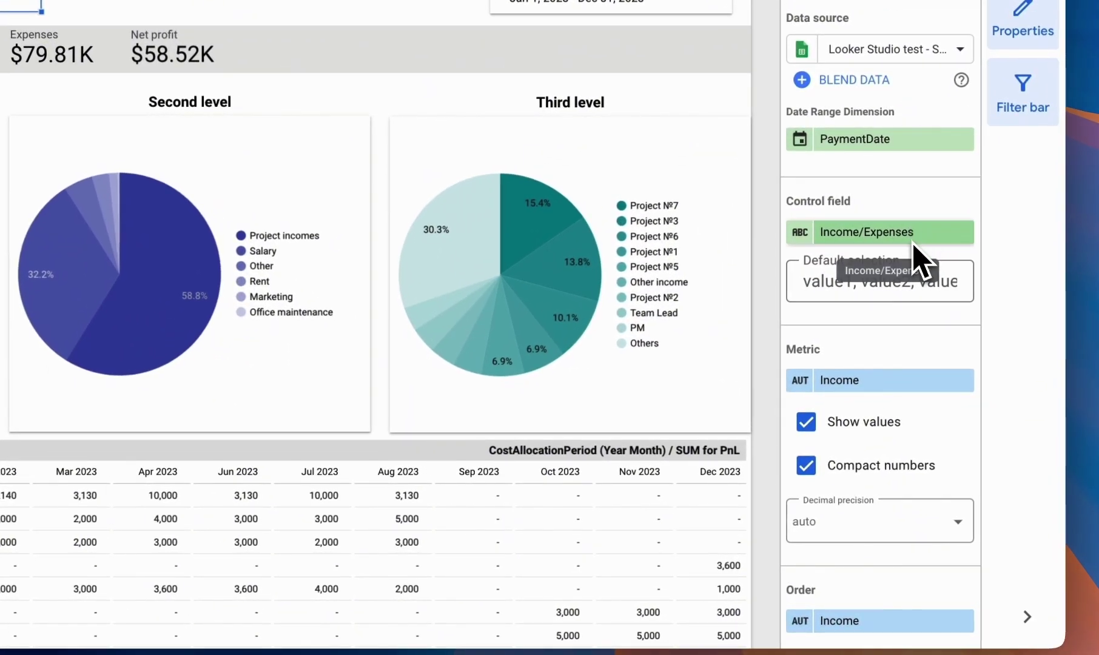
left_click(904, 382)
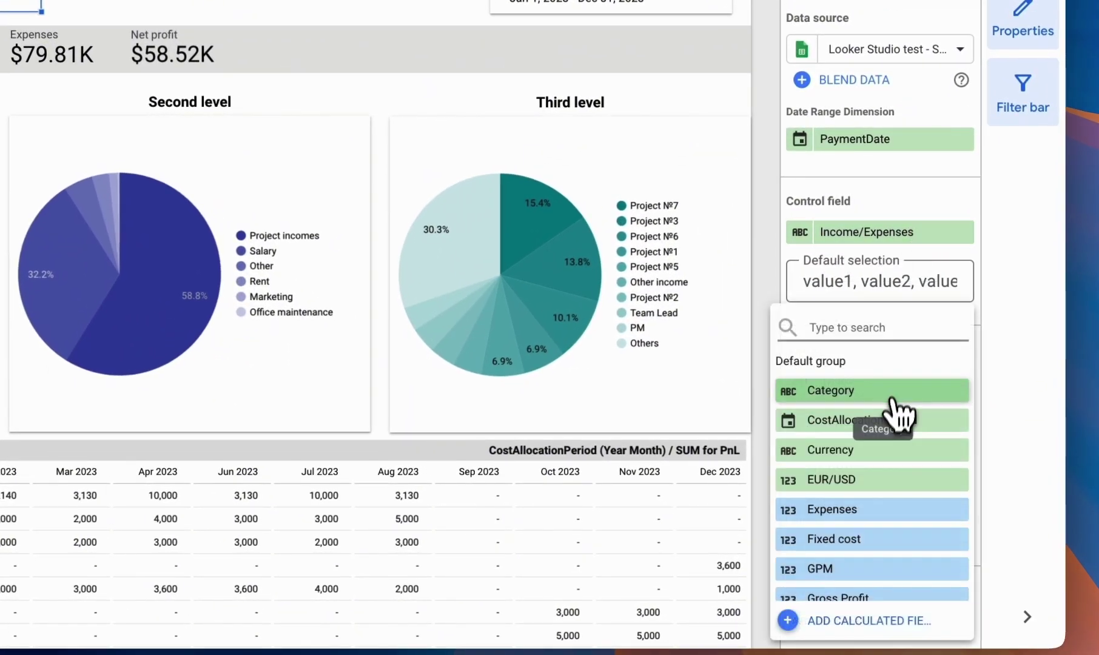
left_click(904, 306)
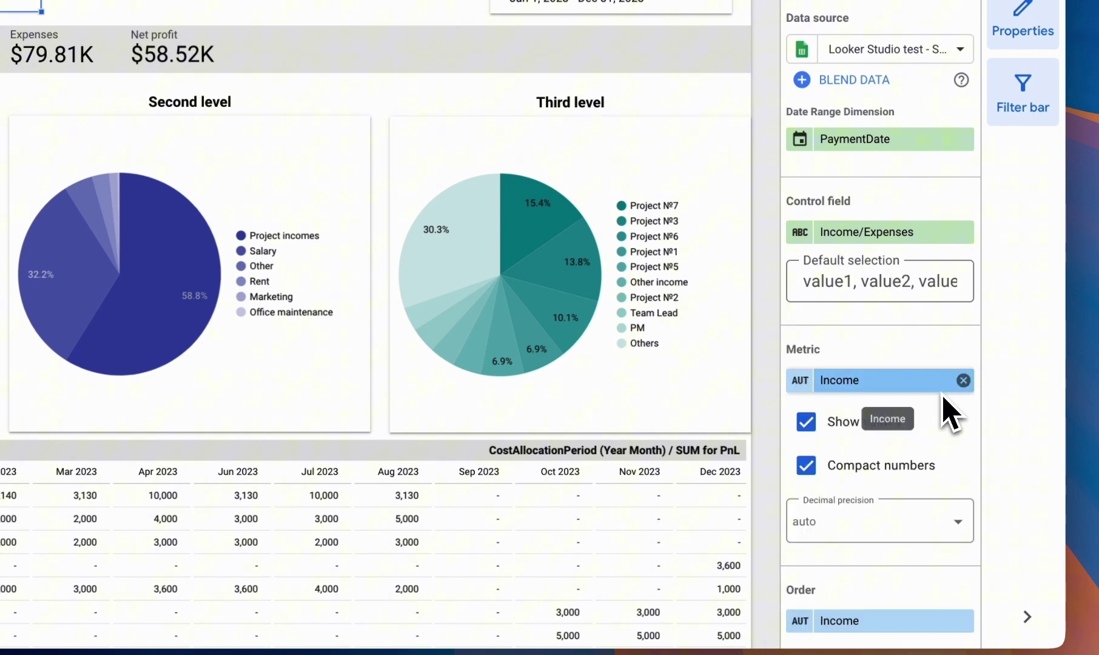
left_click(964, 381)
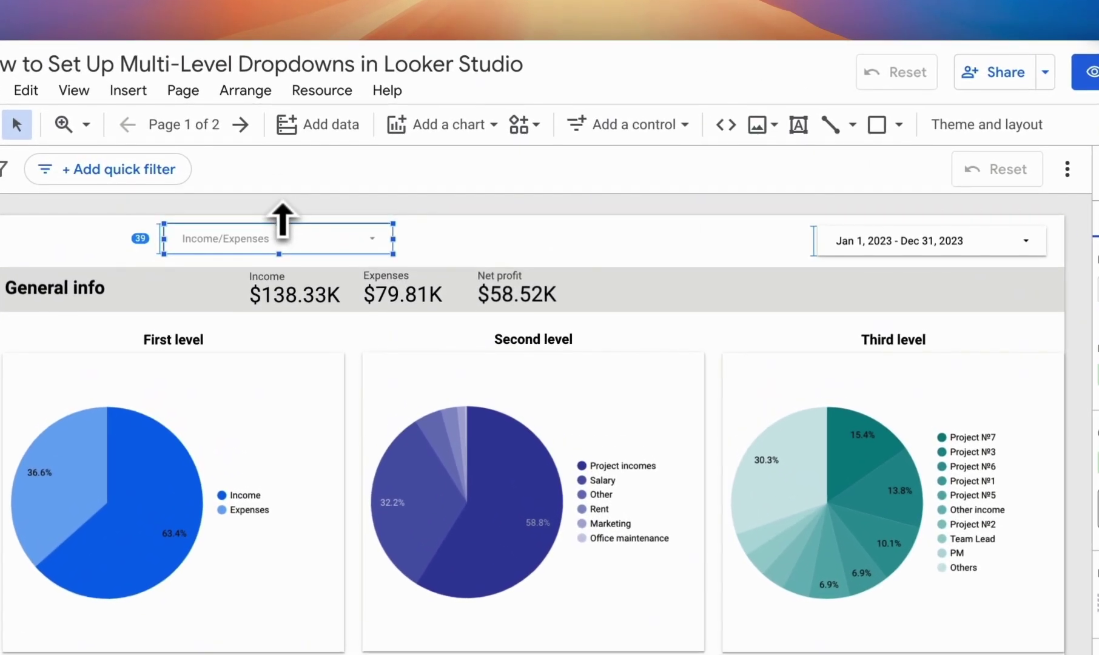
Add a Category drop-down beside Income/Expenses and remove its Expenses metric.
left_click(461, 255)
left_click(631, 127)
left_click(646, 170)
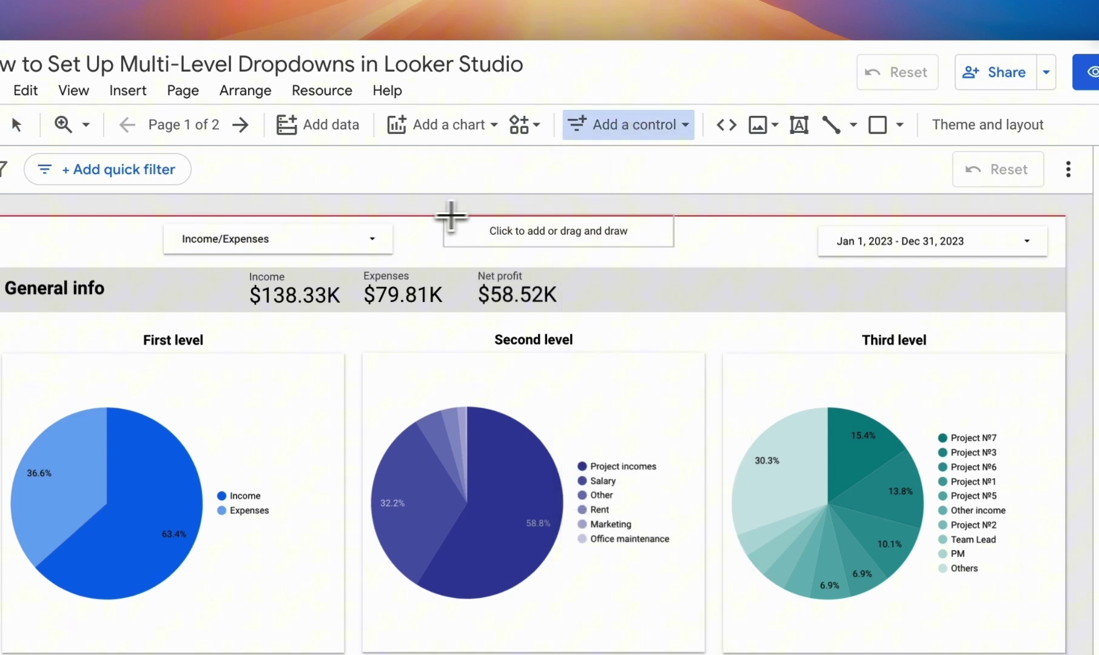
left_click(411, 223)
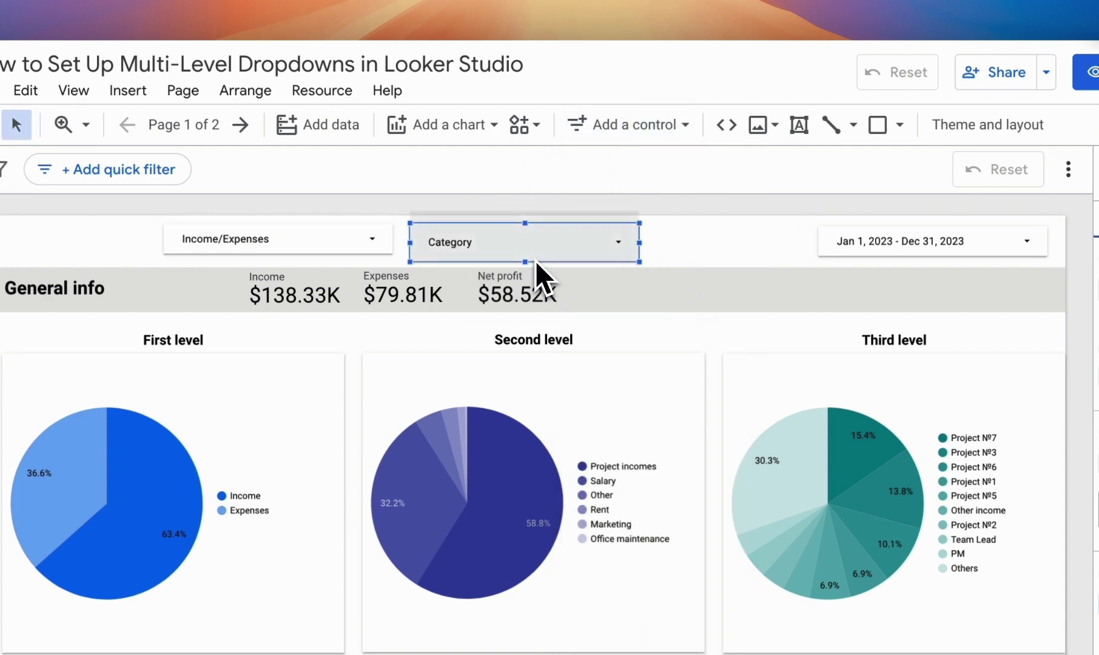
left_click_drag(526, 262, 527, 257)
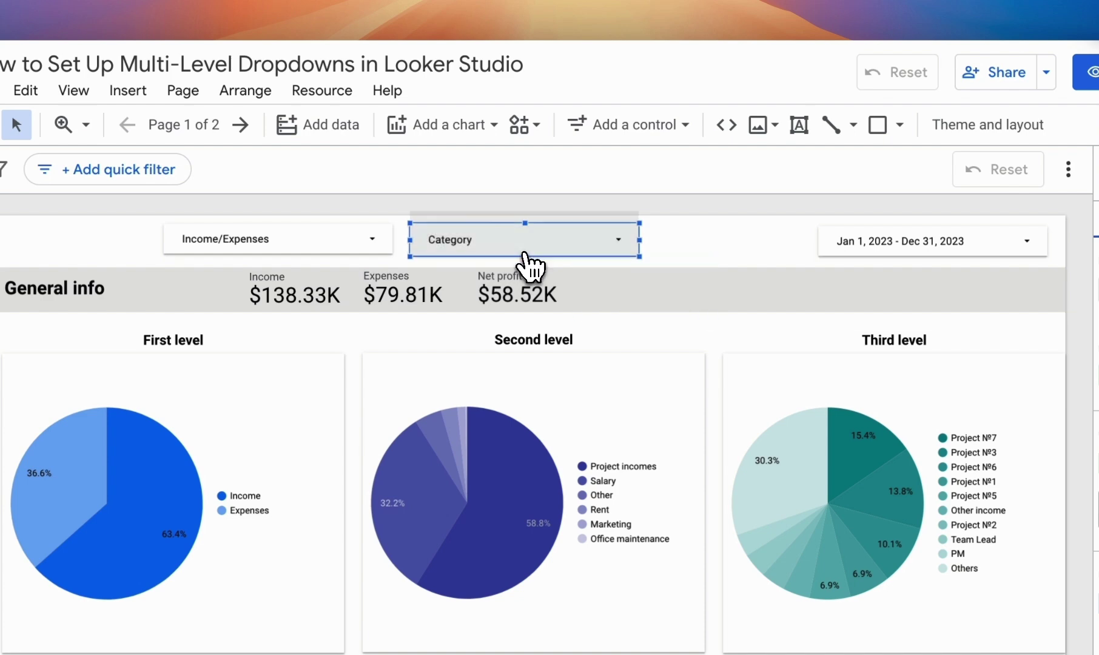
left_click(573, 250)
left_click(665, 254)
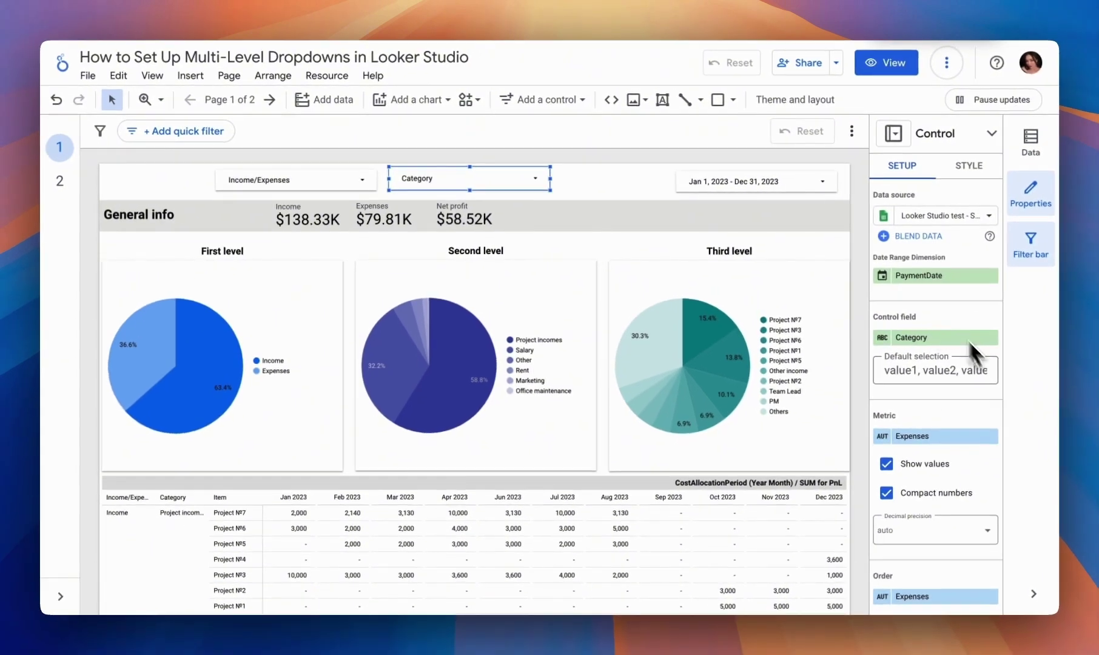
left_click(991, 437)
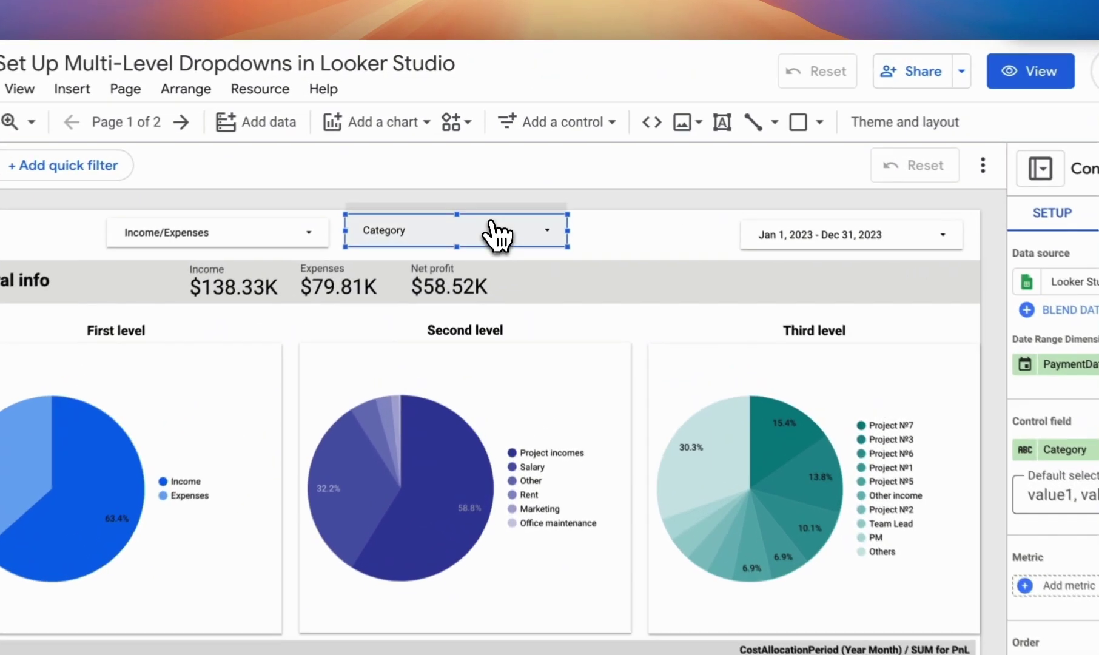
left_click(492, 234)
Add an Item drop-down beside Category, narrowed to clear the date range.
left_click(530, 142)
left_click(535, 130)
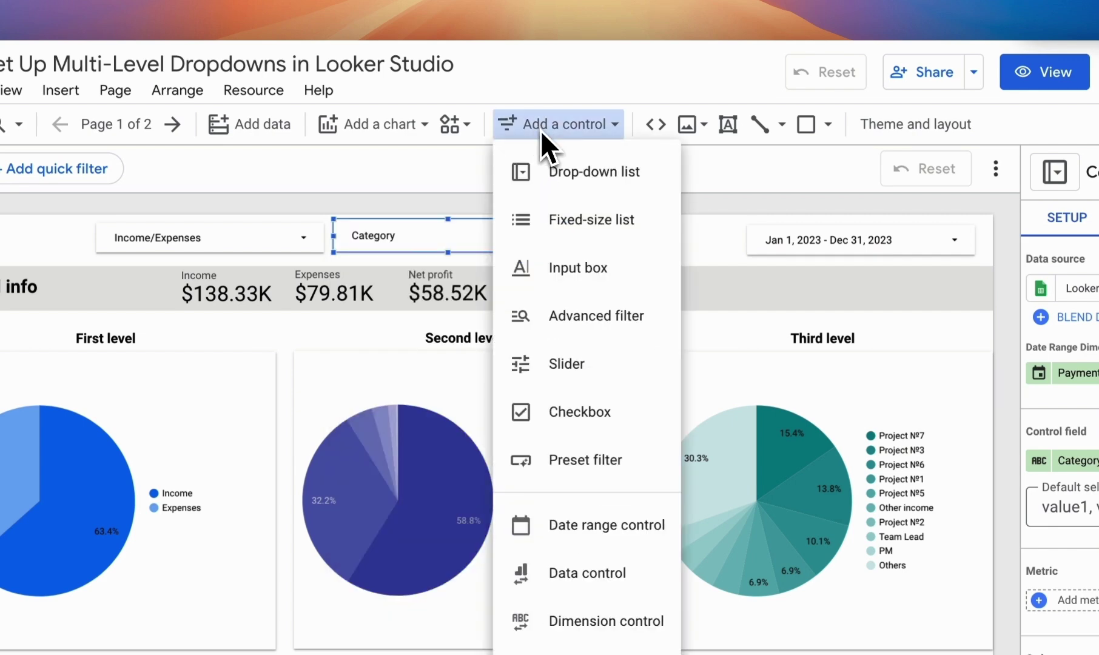
left_click(584, 176)
left_click(573, 222)
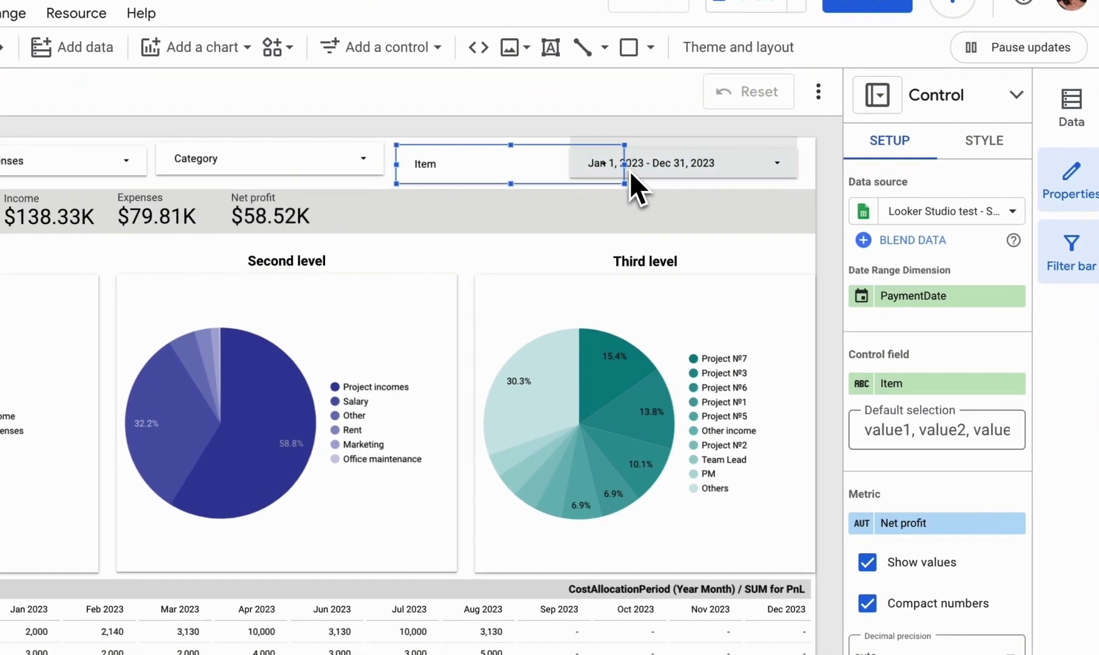
left_click_drag(630, 170, 562, 172)
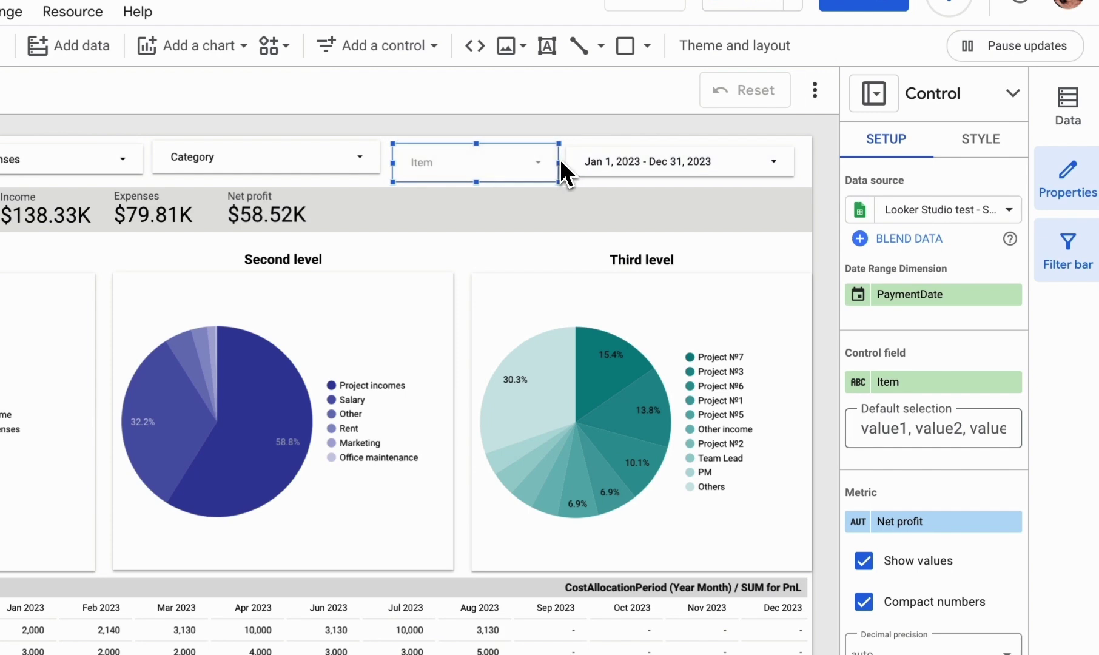
Resize and align the Income/Expenses, Category and Item controls into one row.
left_click(360, 161)
left_click(547, 226)
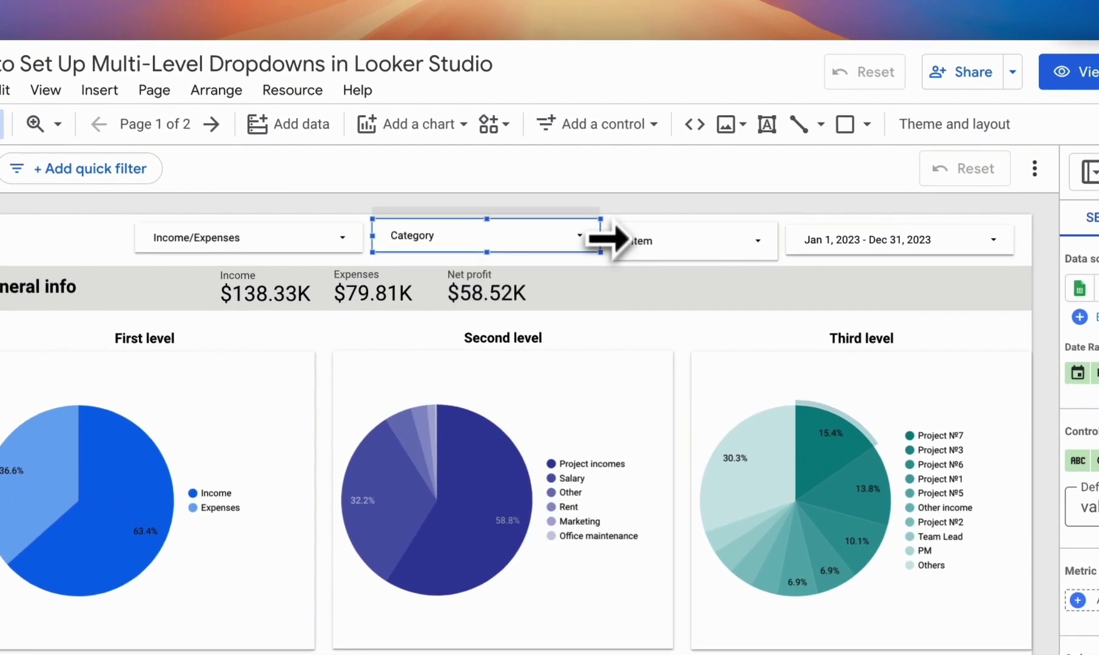
left_click_drag(579, 227, 542, 228)
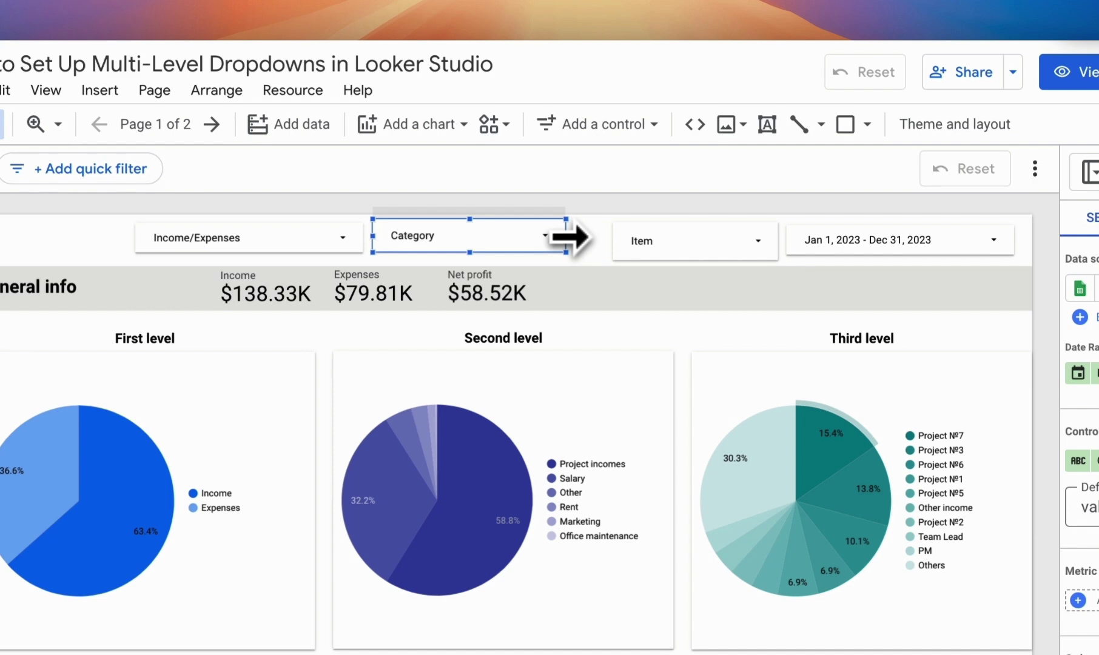
left_click_drag(655, 246, 631, 246)
left_click(631, 246)
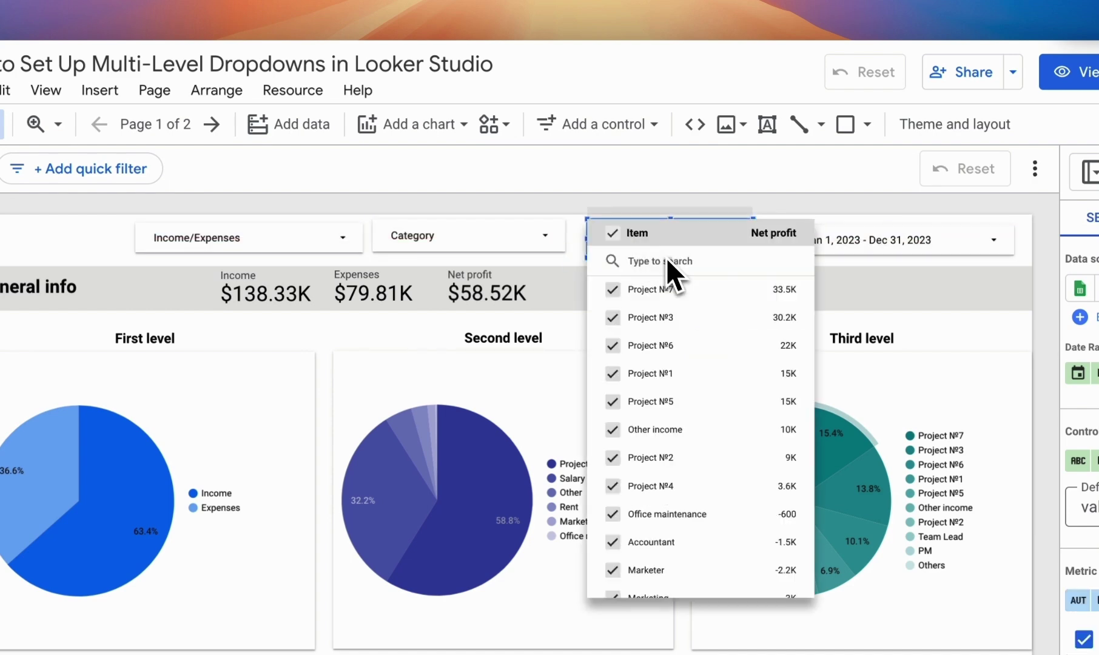
left_click(589, 202)
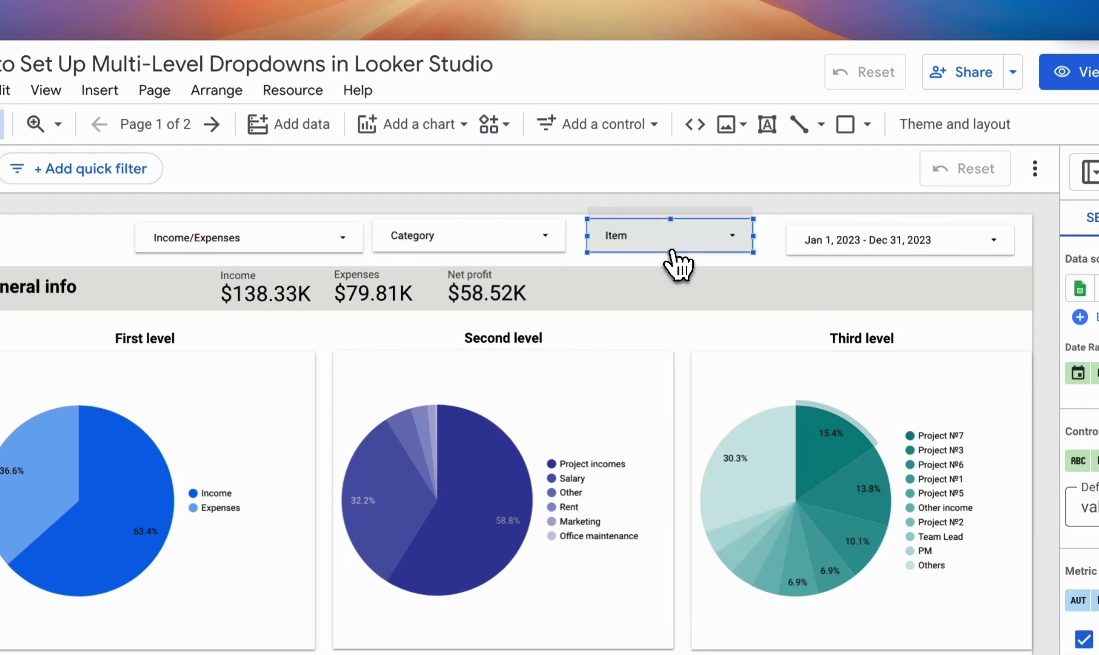
left_click_drag(736, 236, 731, 242)
left_click(754, 207)
left_click_drag(361, 247, 359, 243)
Filter Income/Expenses to Income only, so expenses read $0.0 and net profit $138.33K.
left_click(757, 240)
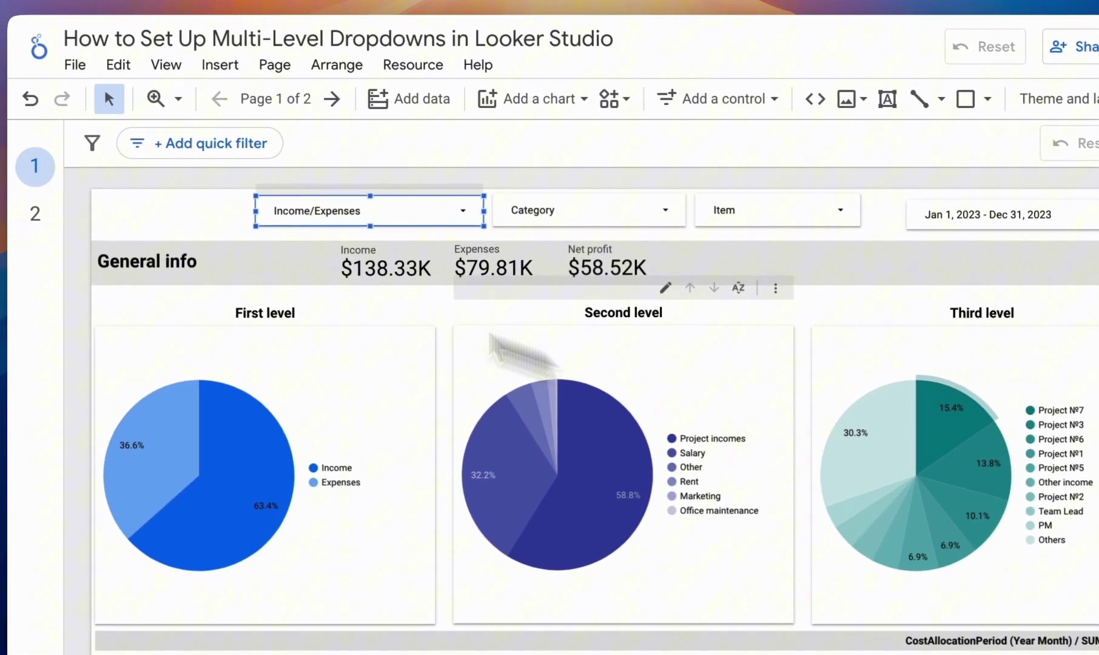
left_click(436, 220)
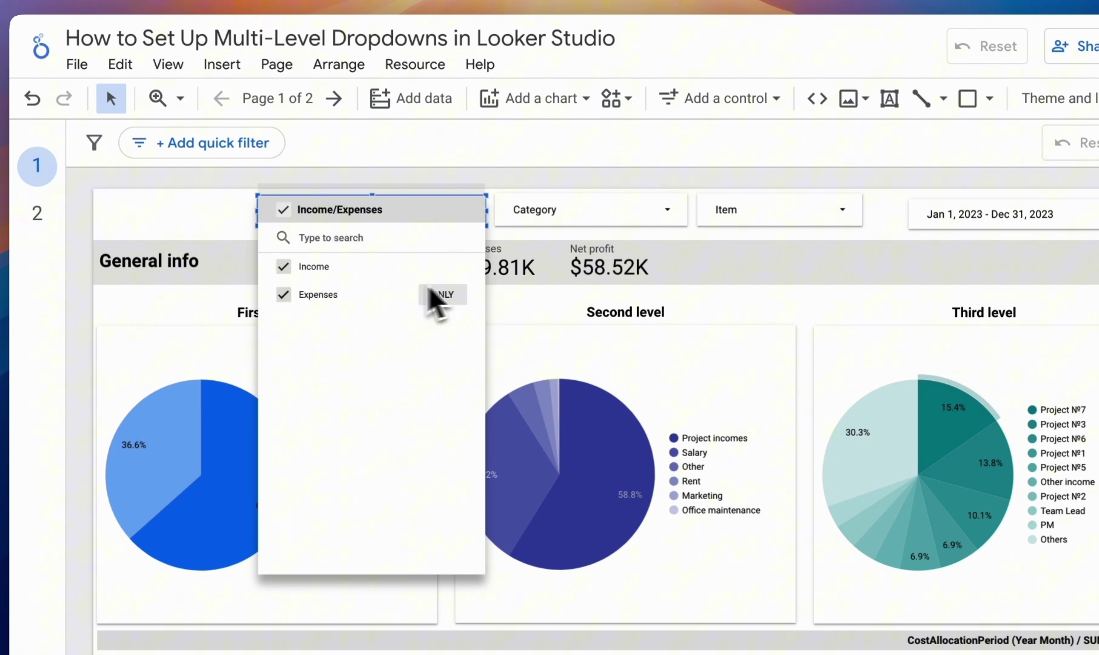
left_click(447, 267)
left_click(218, 238)
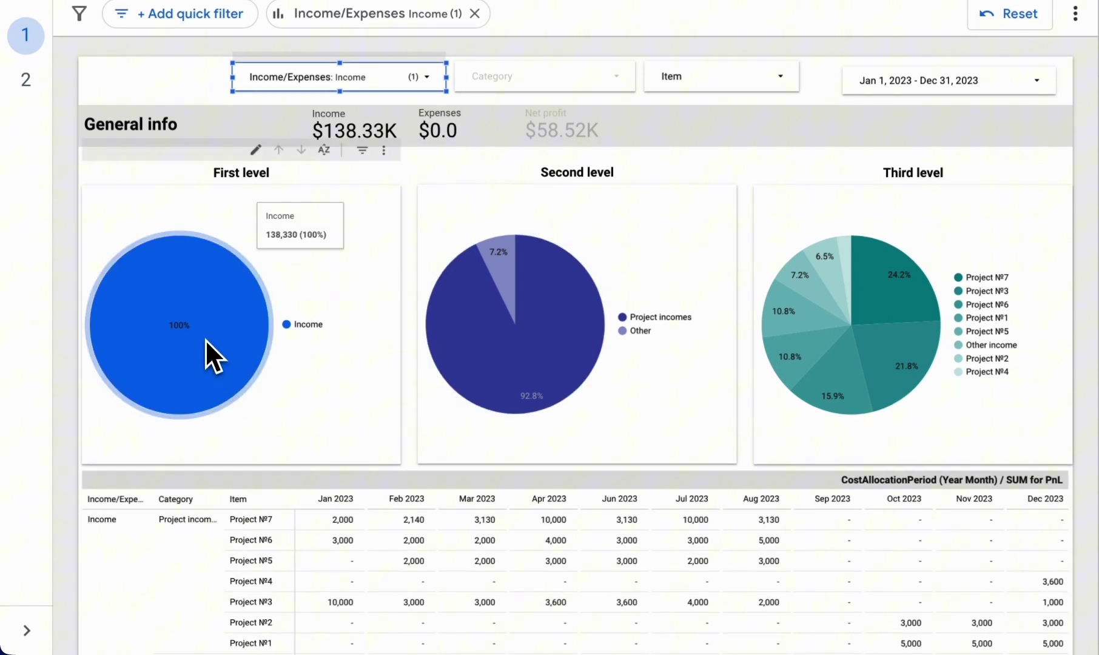
scroll(430, 466, "down", 2)
scroll(425, 467, "up", 2)
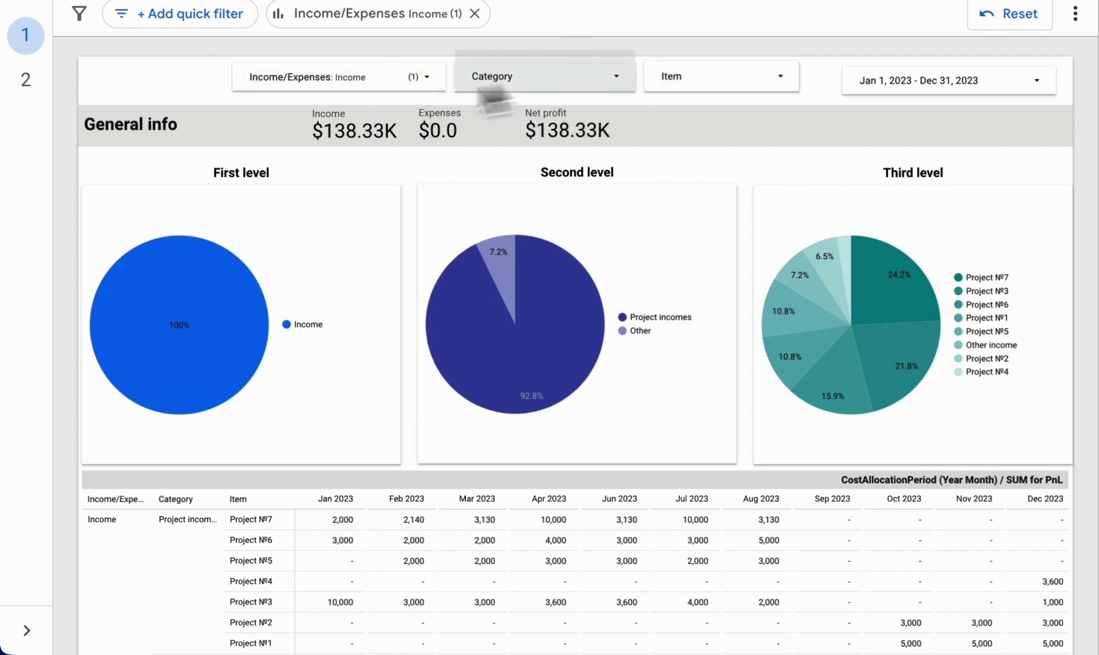
left_click(415, 87)
left_click(260, 75)
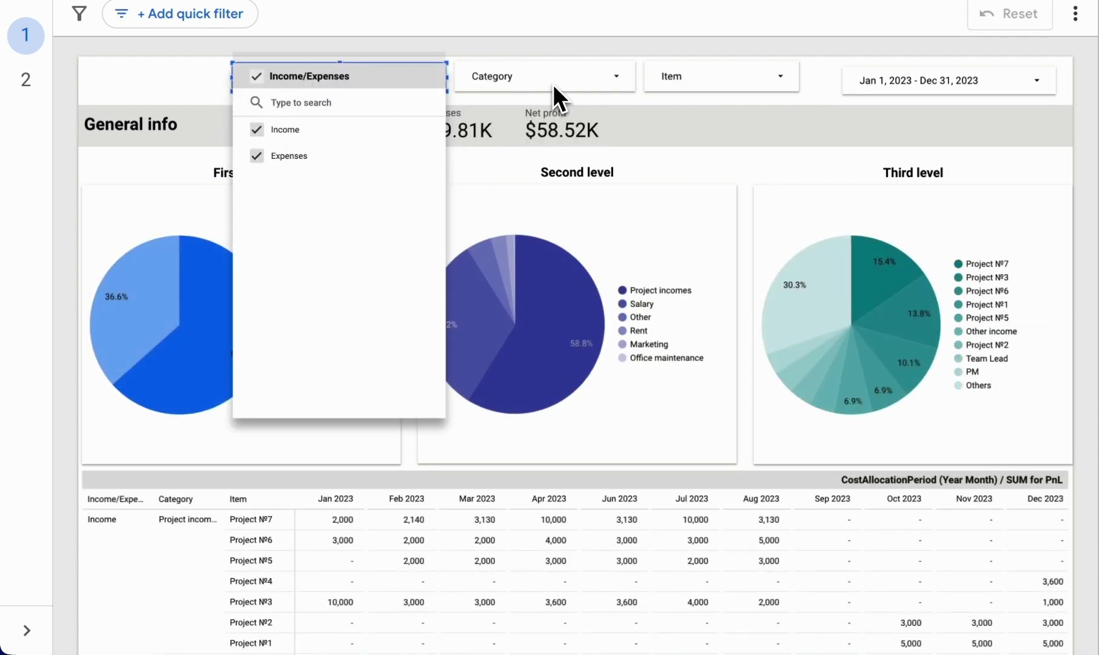
left_click(554, 83)
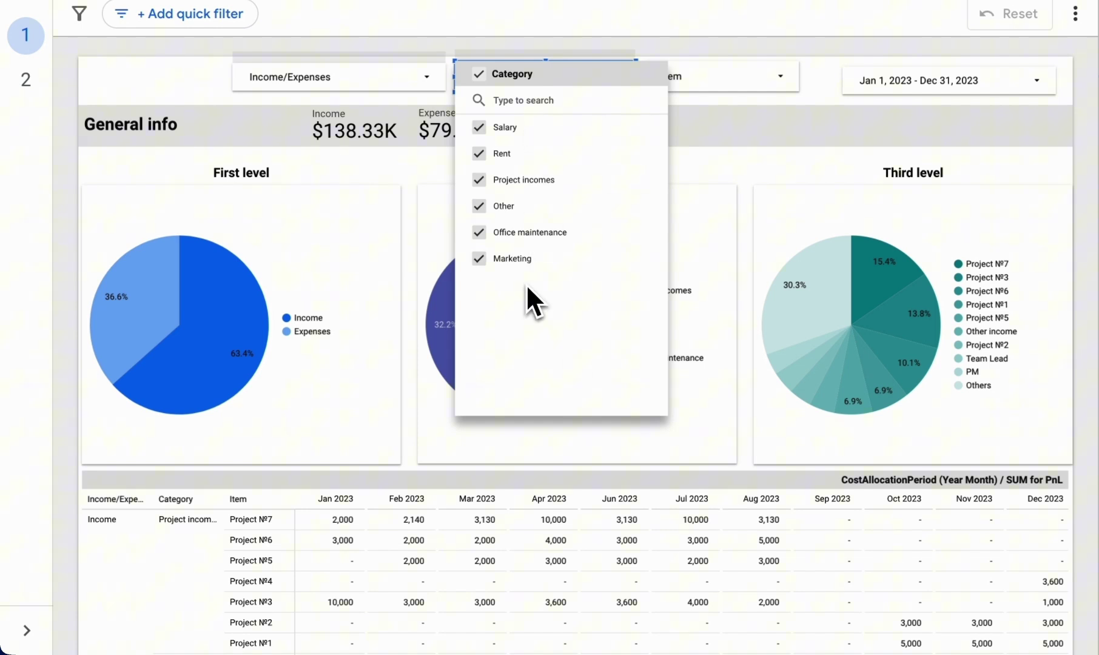
left_click(728, 82)
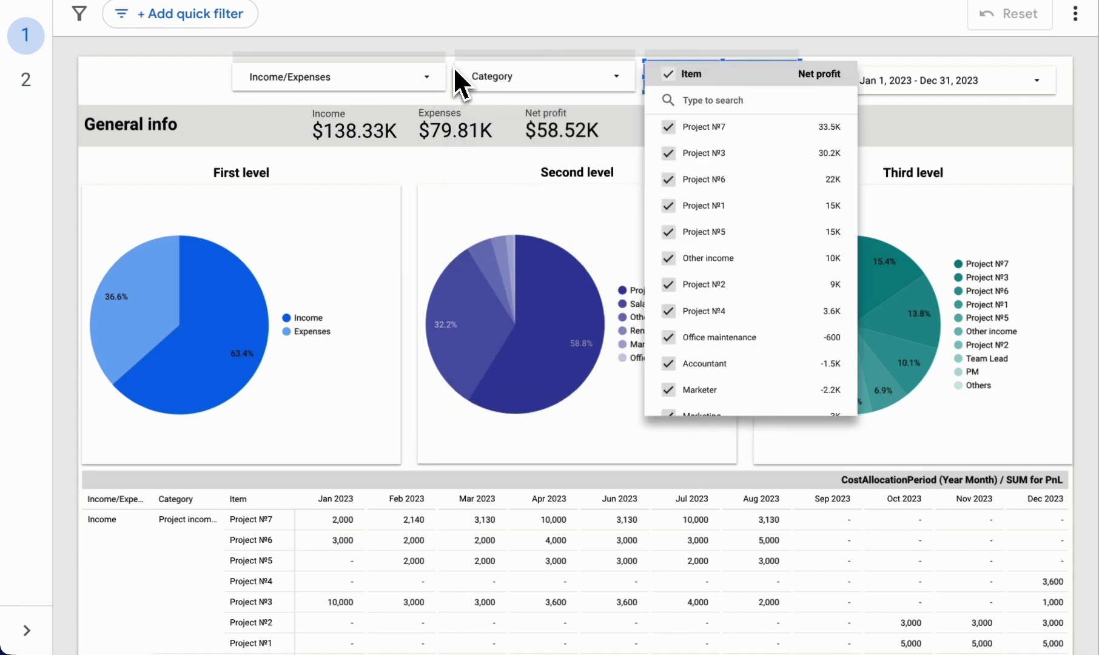
left_click(394, 85)
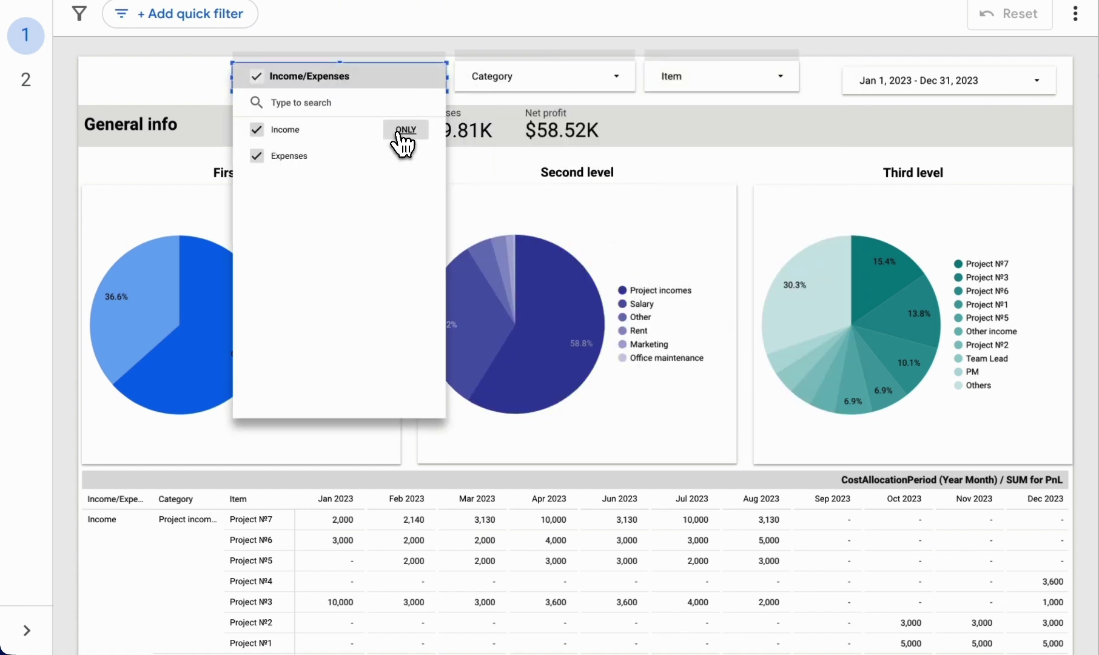
left_click(220, 91)
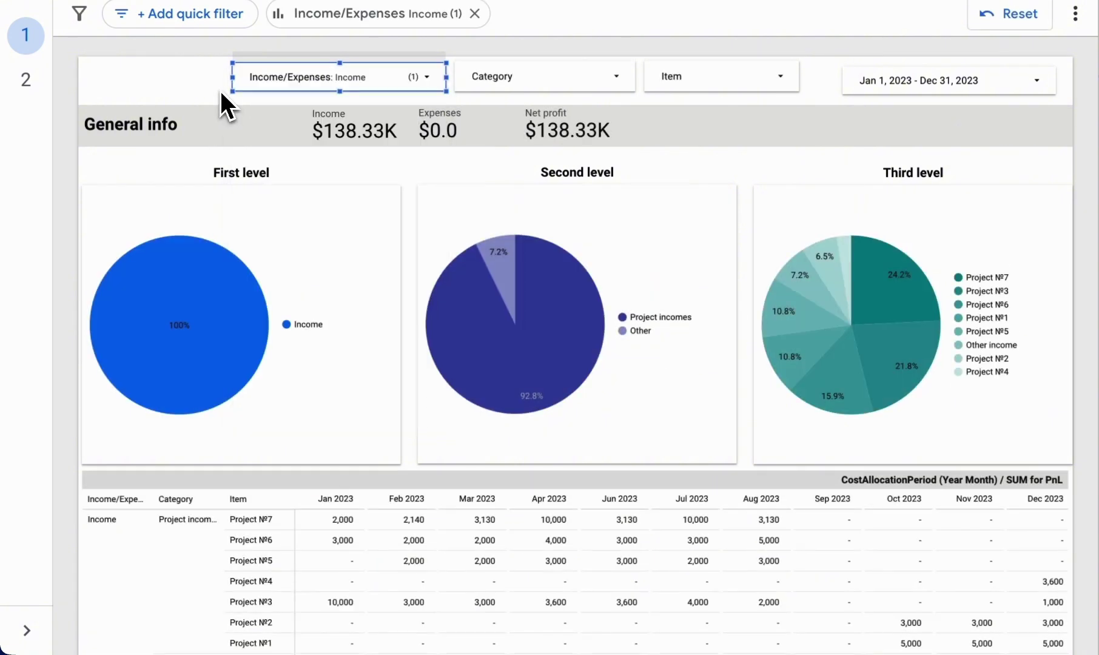
left_click(497, 85)
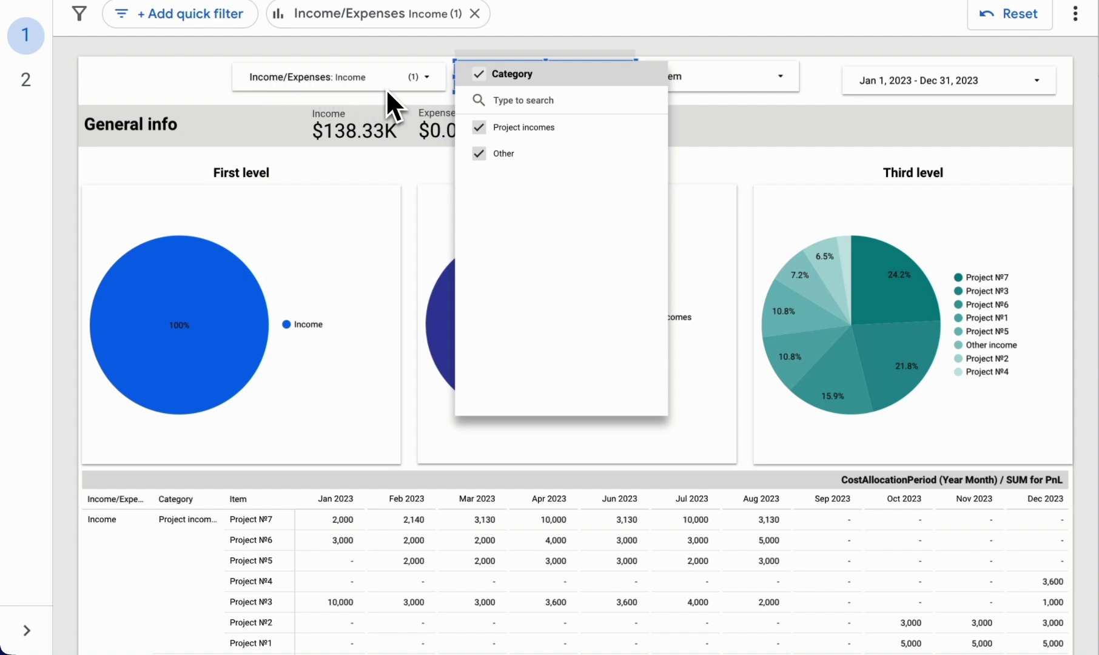
left_click(742, 91)
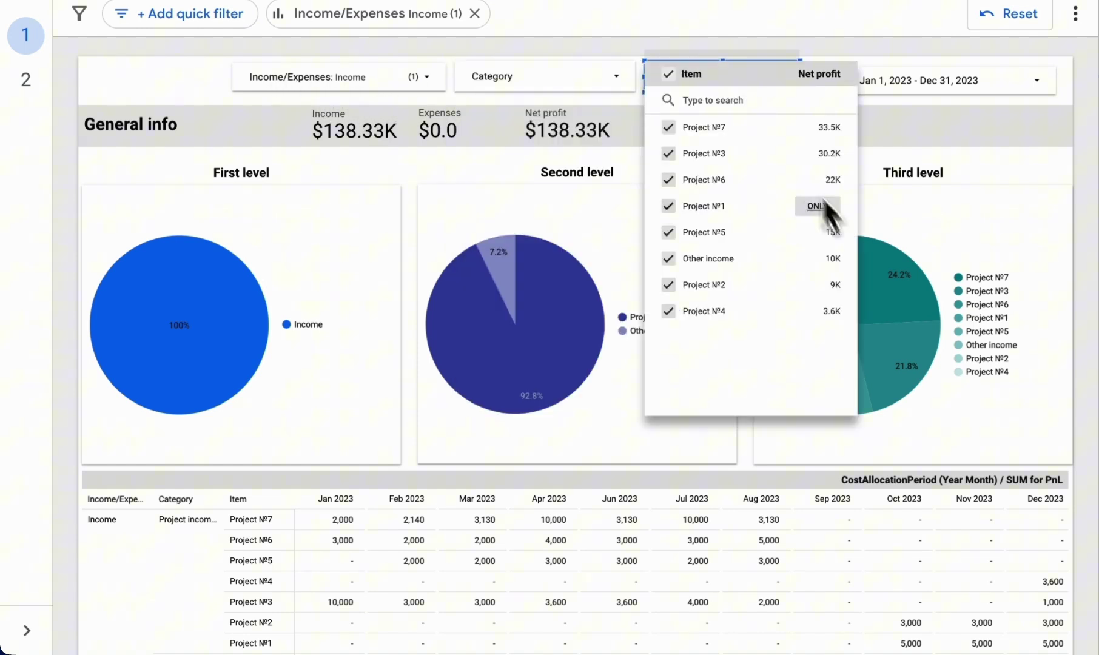
left_click(600, 61)
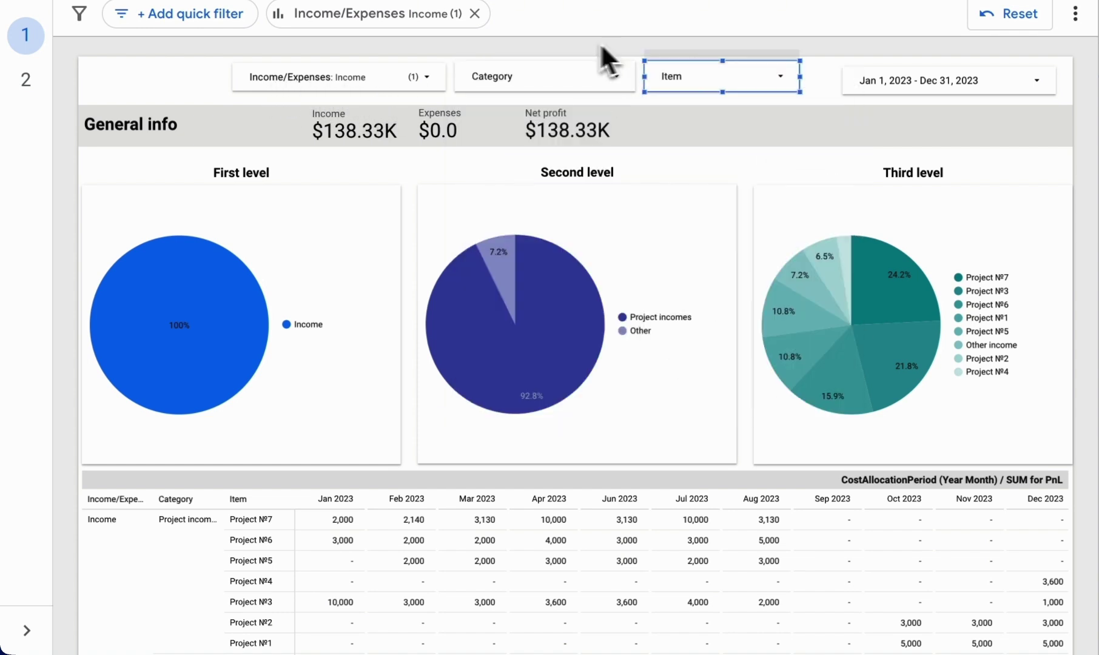
Reselect both Income and Expenses in the Income/Expenses filter.
left_click(418, 77)
left_click(257, 77)
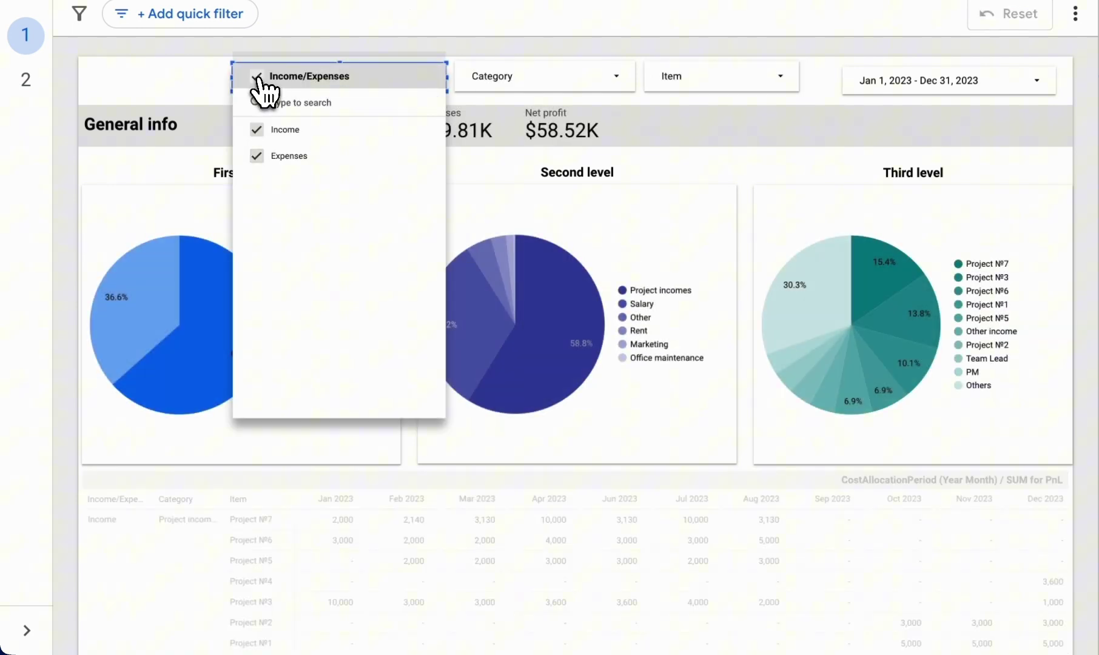
left_click(445, 50)
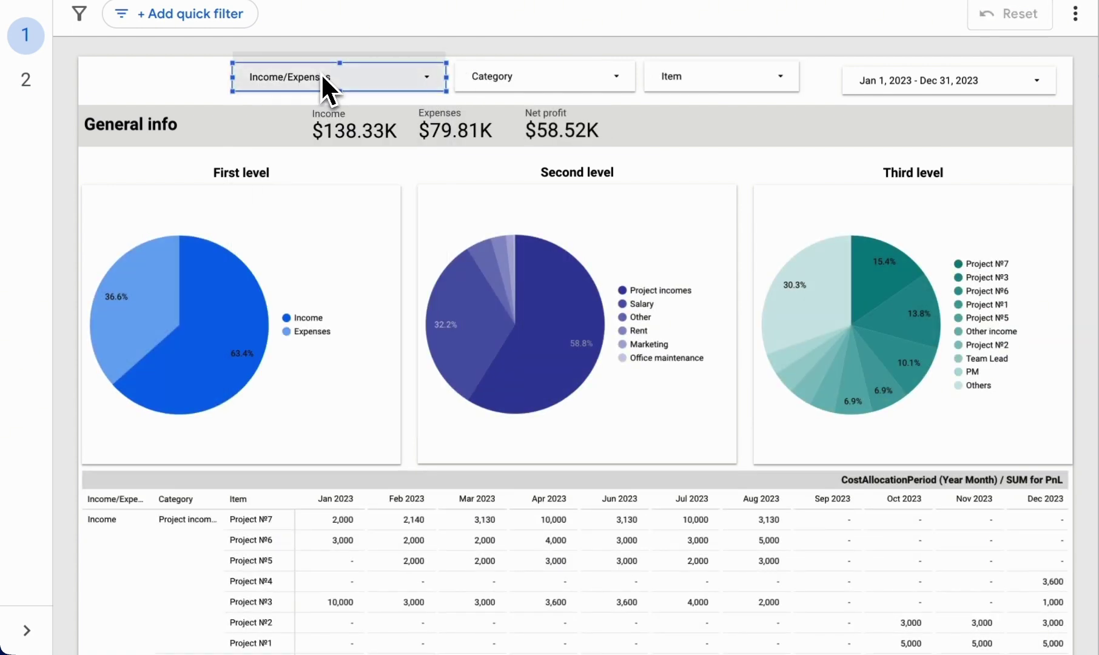
Filter the Item control to Project №7 only.
left_click(734, 82)
left_click(736, 84)
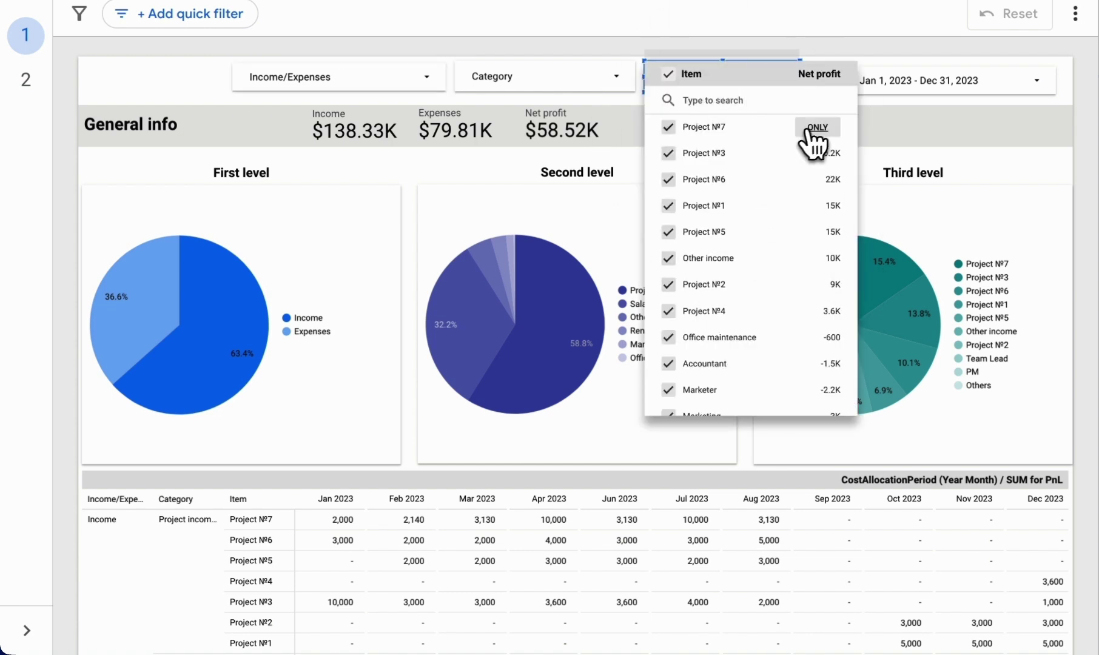
left_click(813, 129)
left_click(636, 25)
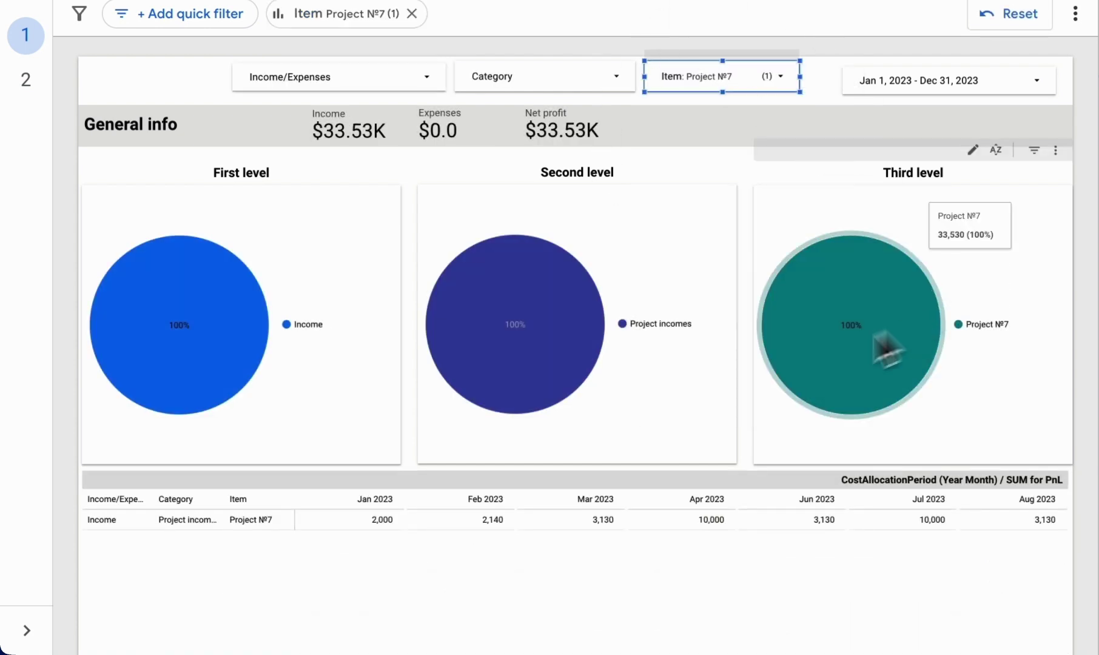
Check the remaining Category and Income/Expenses options, then reopen the Item list to reset it.
left_click(607, 77)
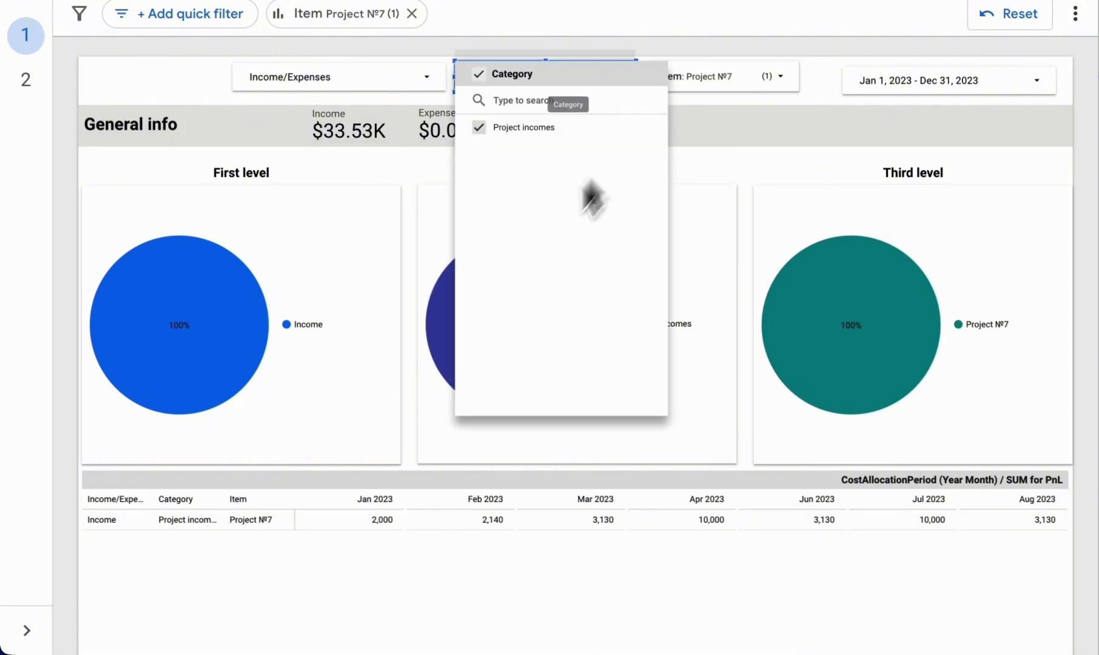
left_click(403, 79)
left_click(403, 78)
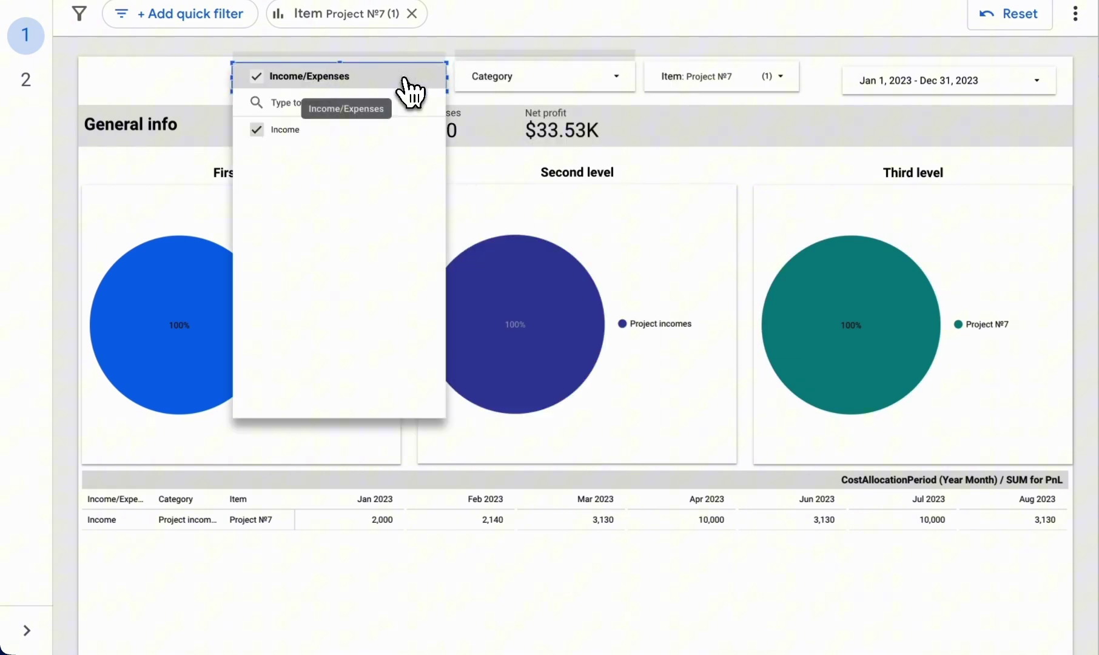
left_click(721, 85)
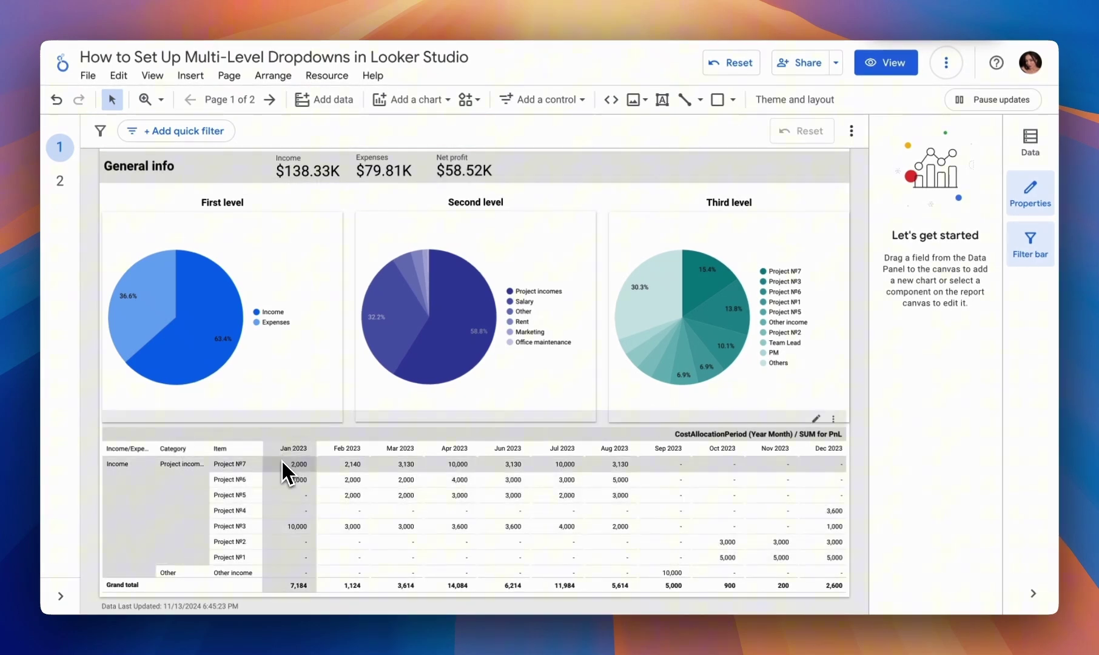
scroll(351, 422, "up", 1)
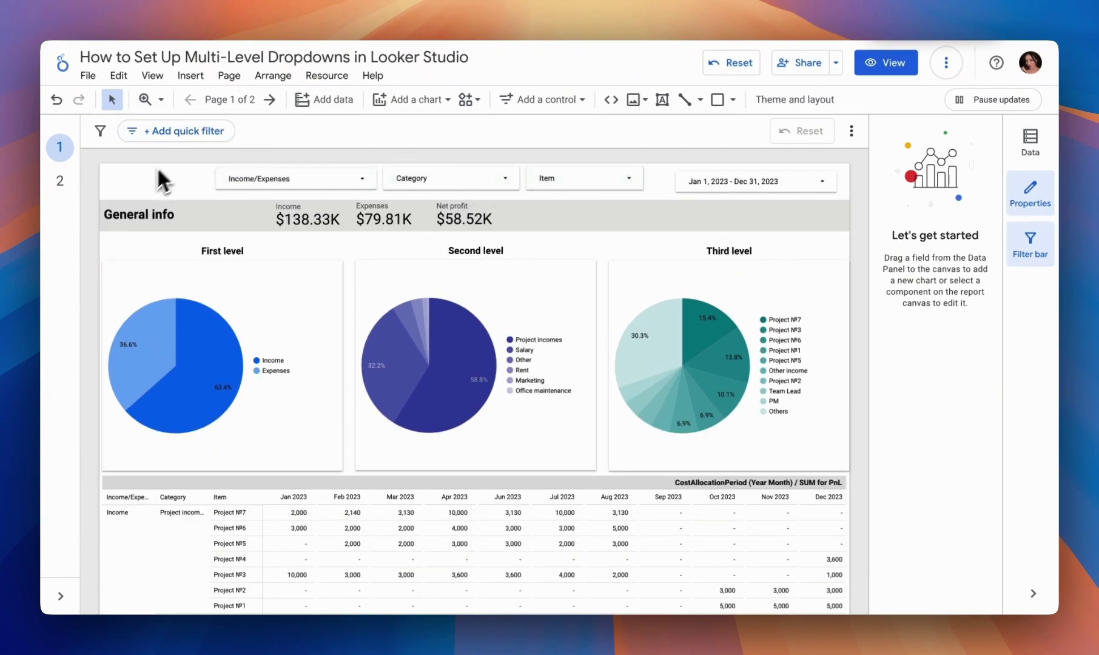
scroll(437, 217, "down", 1)
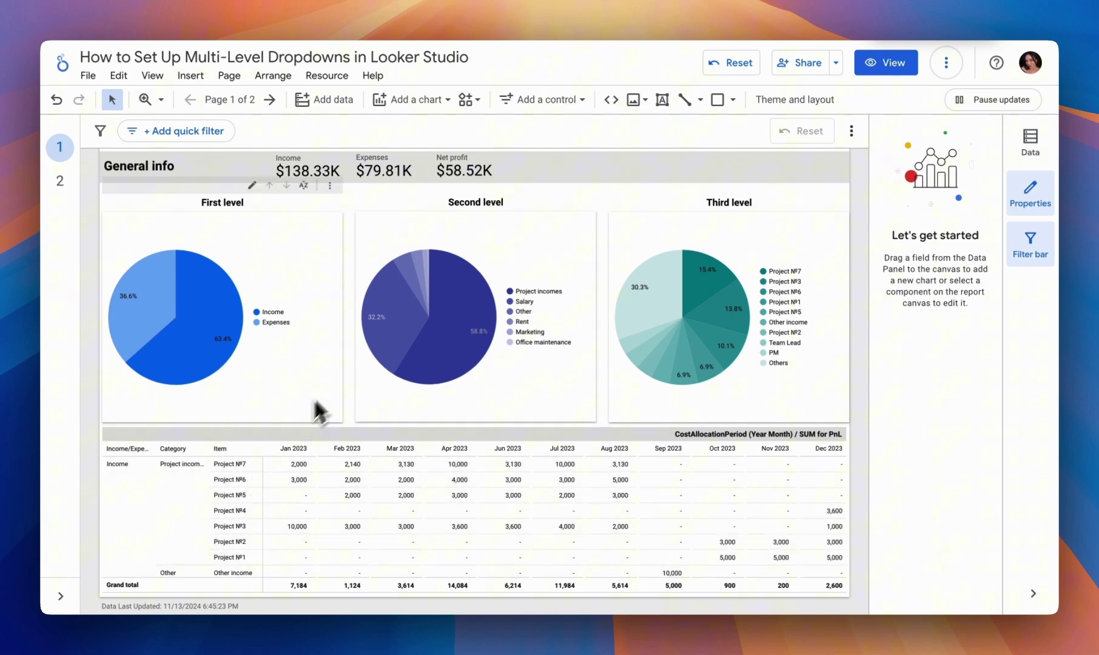
scroll(356, 388, "up", 2)
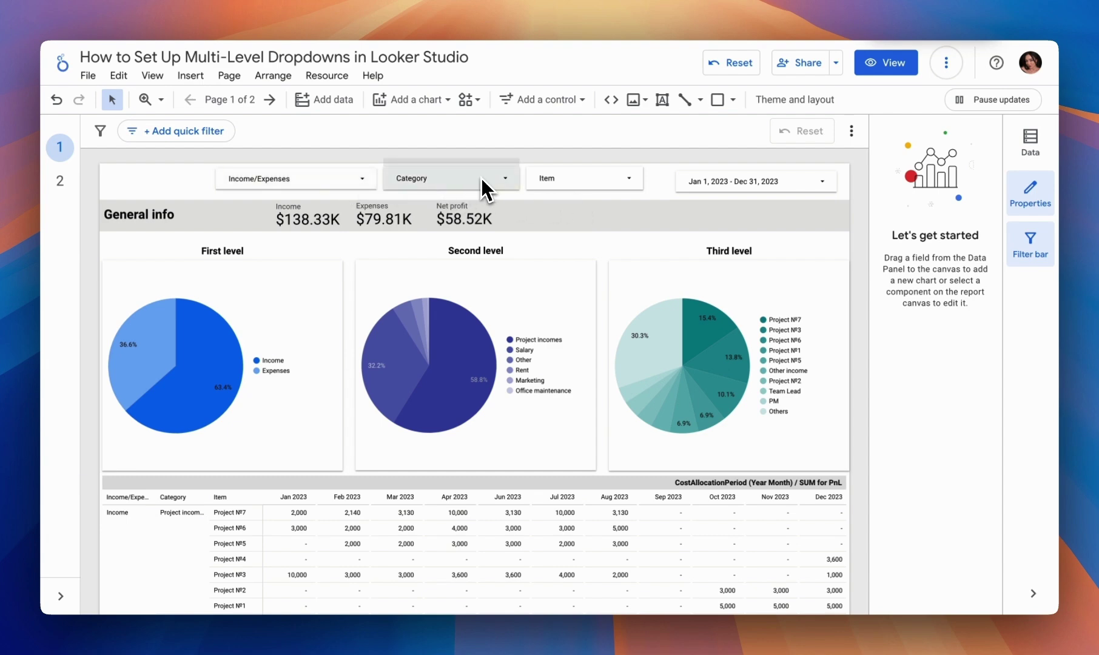
scroll(610, 247, "down", 1)
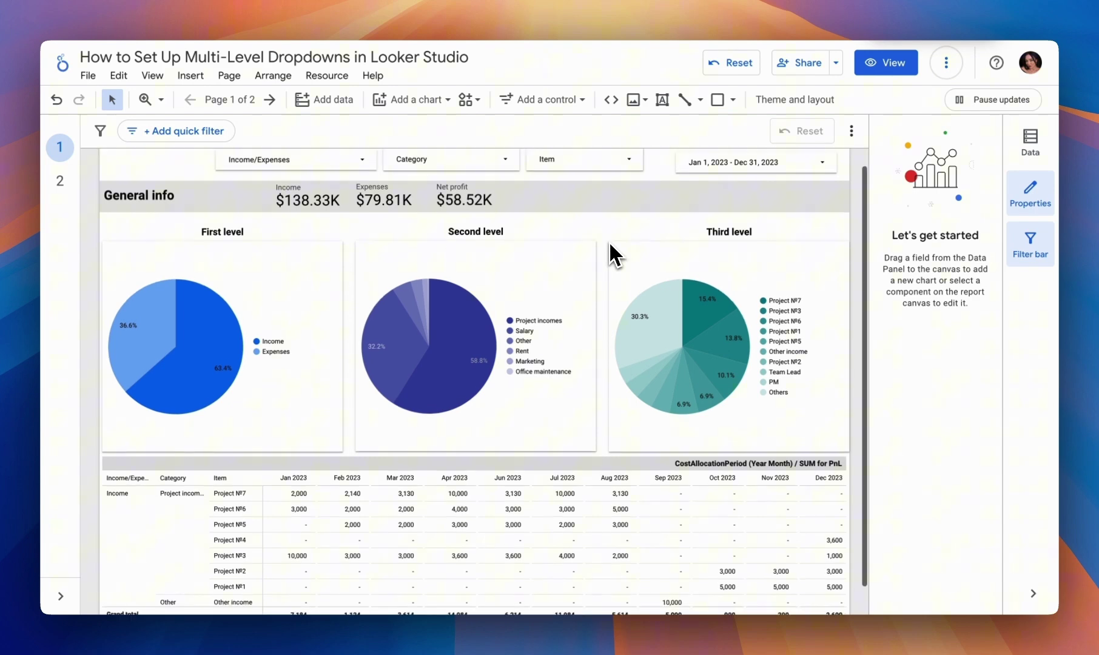
scroll(610, 245, "up", 1)
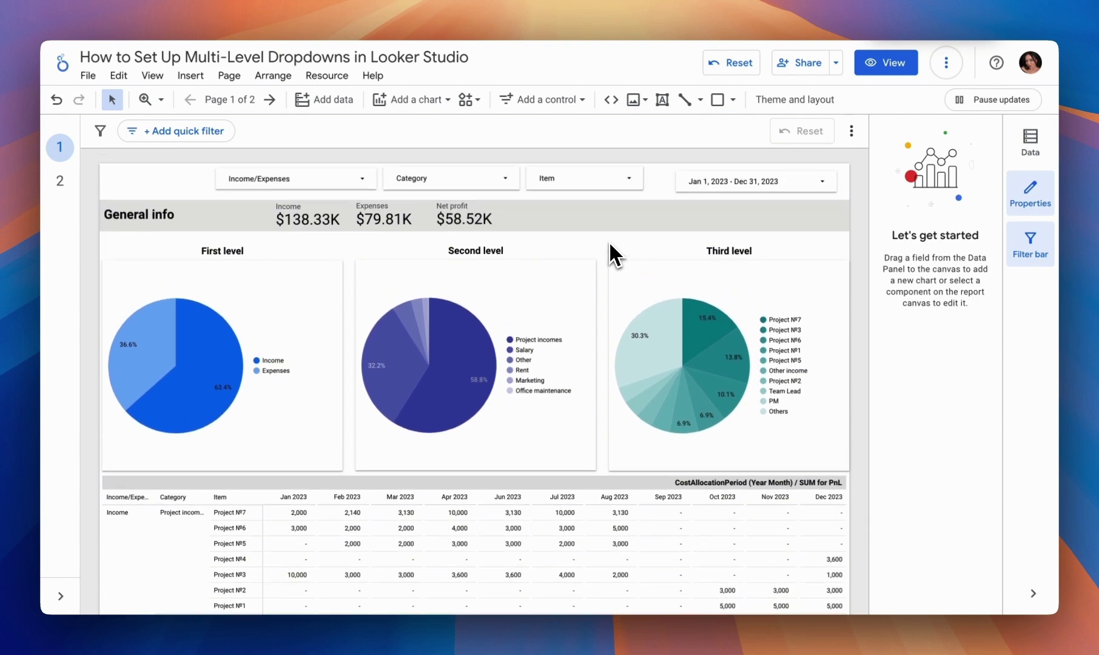